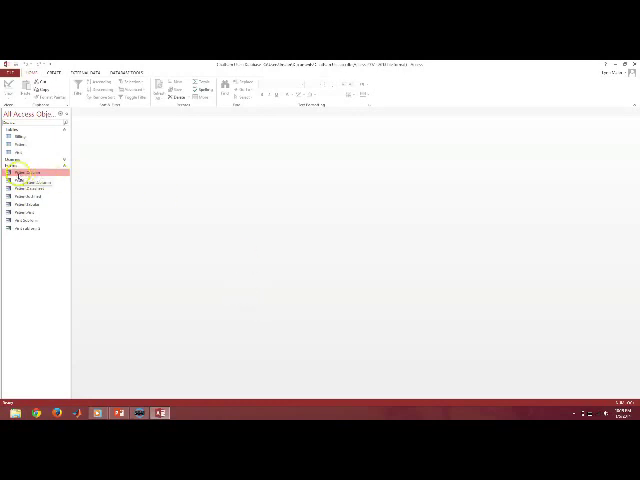
Step: Open the patient form from the Navigation Pane and put it in Design View
double_click(22, 174)
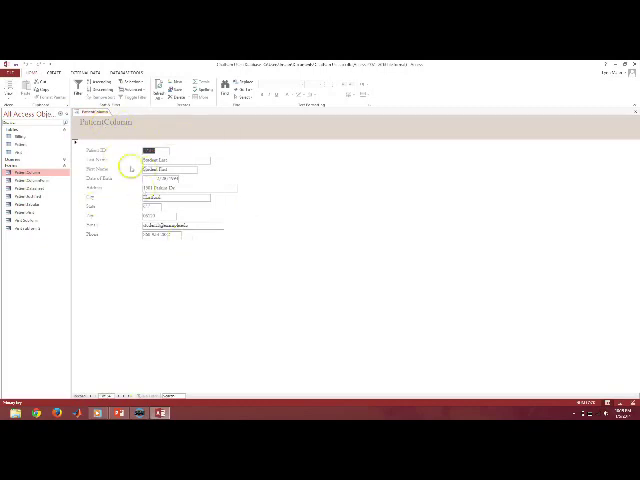
left_click(8, 88)
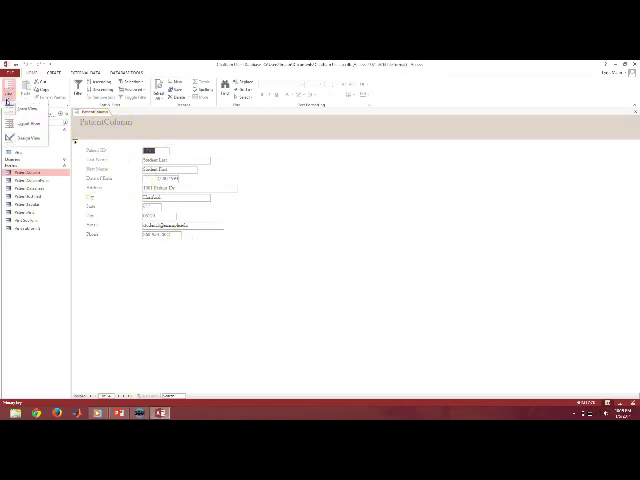
left_click(9, 137)
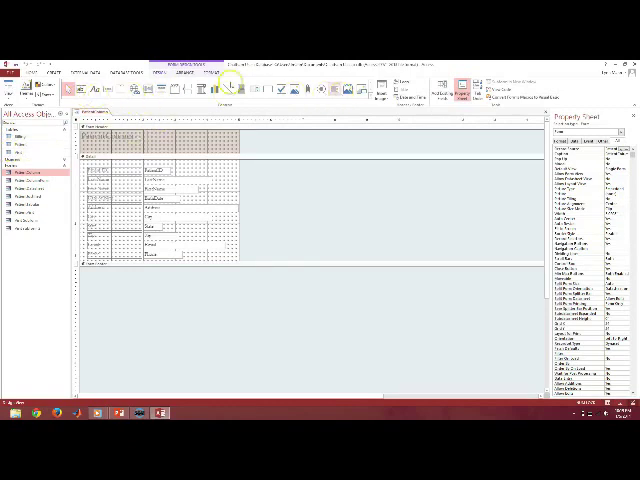
left_click(184, 73)
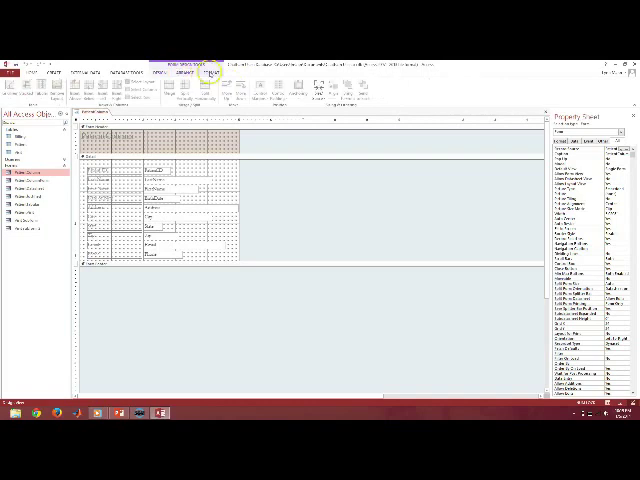
left_click(211, 72)
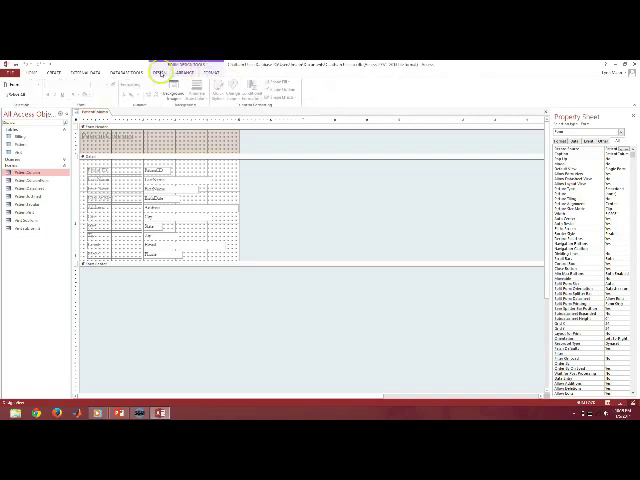
left_click(160, 73)
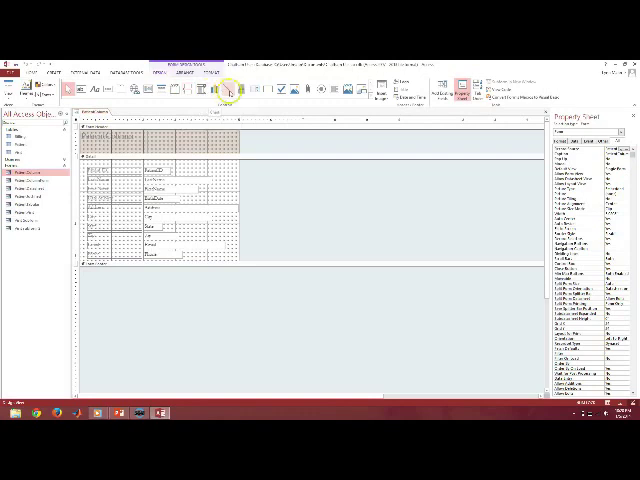
left_click(228, 90)
left_click(241, 90)
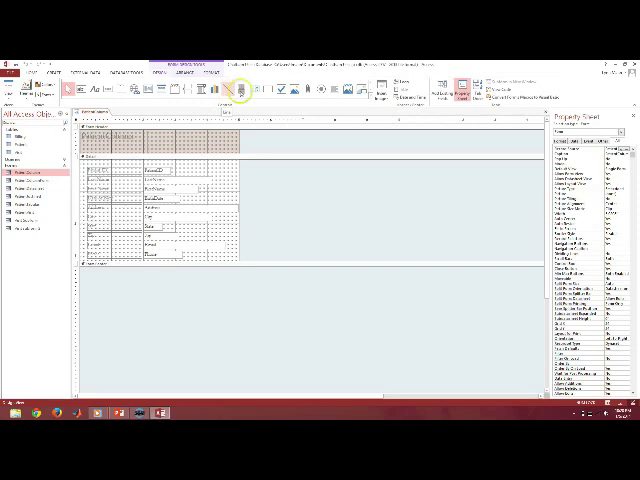
left_click(256, 90)
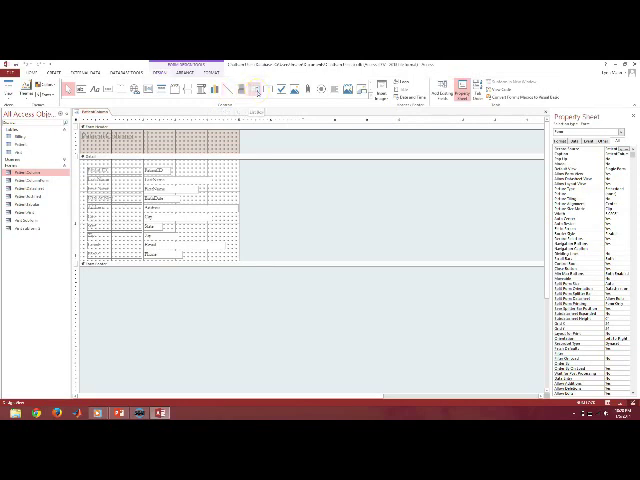
left_click(266, 90)
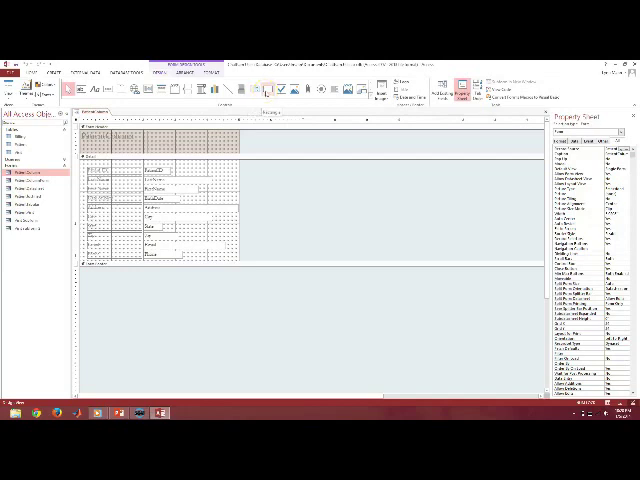
left_click(281, 90)
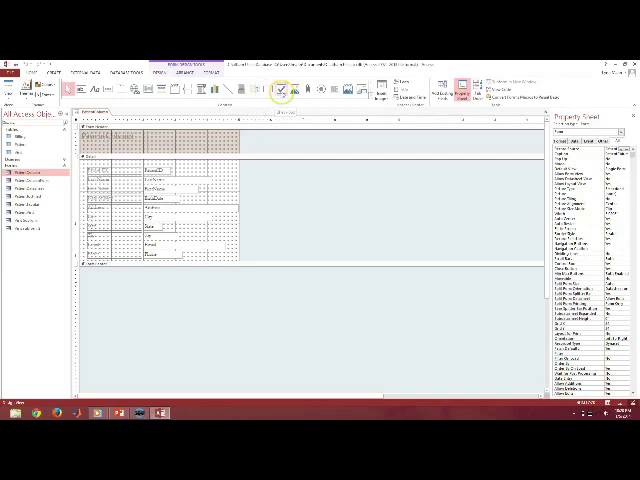
left_click(295, 90)
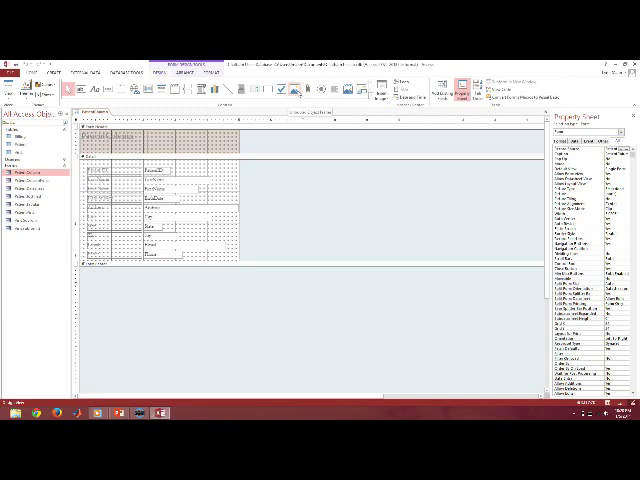
left_click(308, 90)
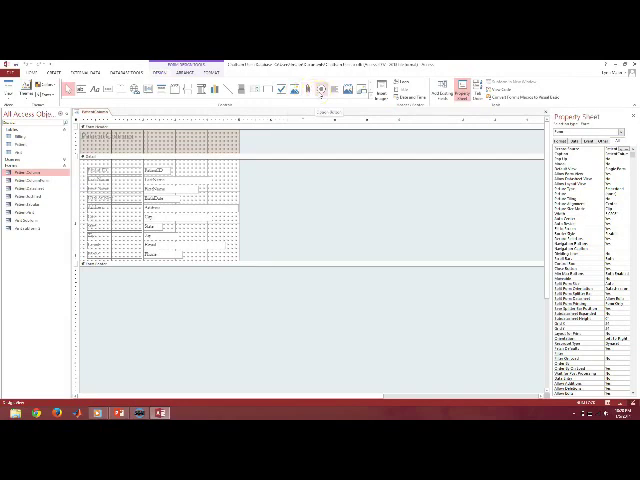
left_click(334, 90)
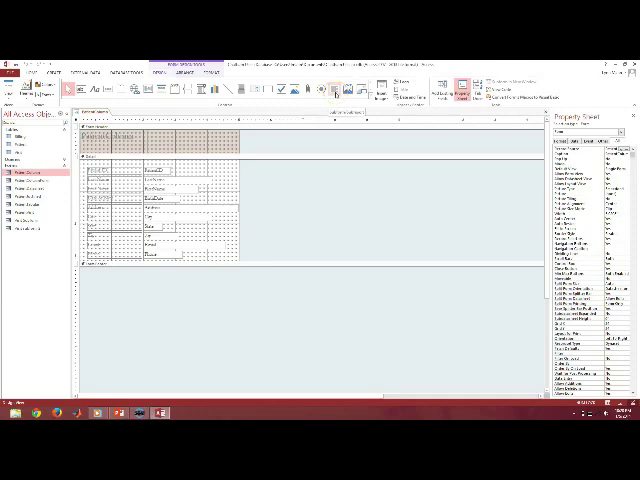
left_click(347, 89)
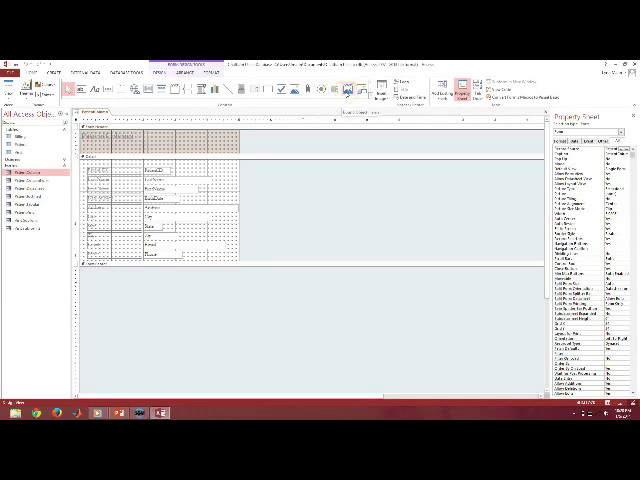
left_click(360, 90)
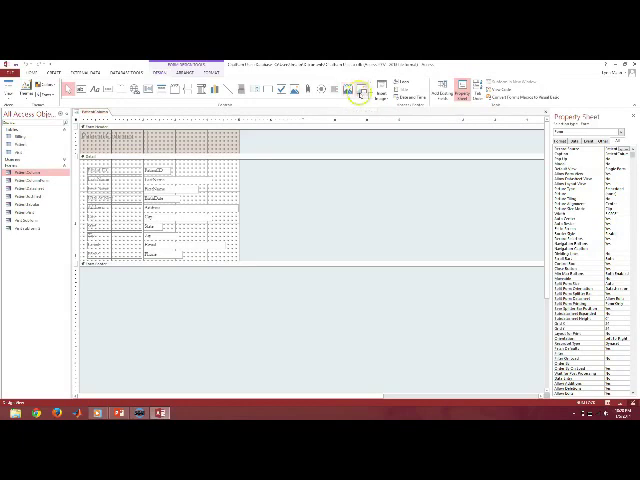
left_click(383, 94)
left_click(108, 137)
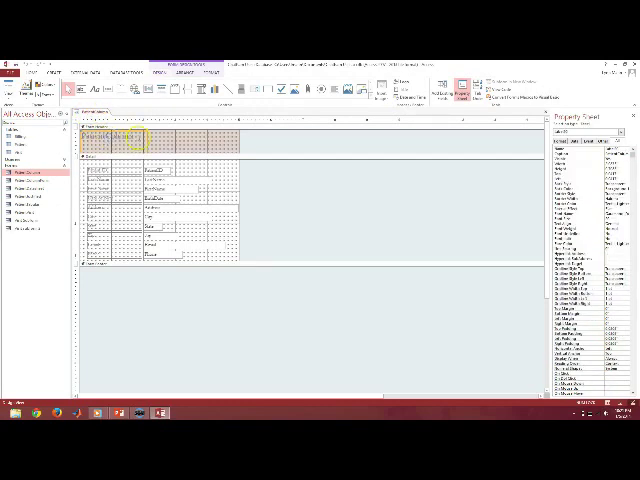
Step: Change the header label to 'Patient Information' and widen it onto one line
double_click(120, 137)
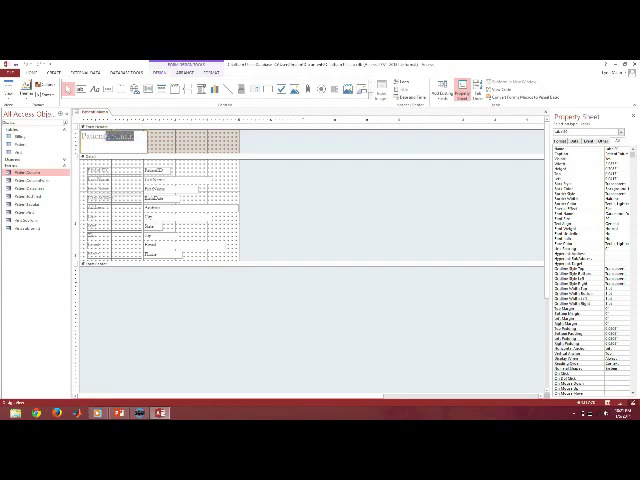
type("Delinquent Information")
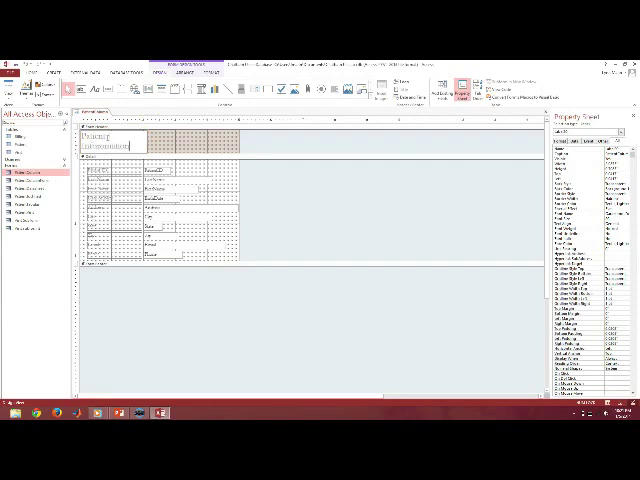
left_click(140, 143)
left_click_drag(152, 142, 190, 142)
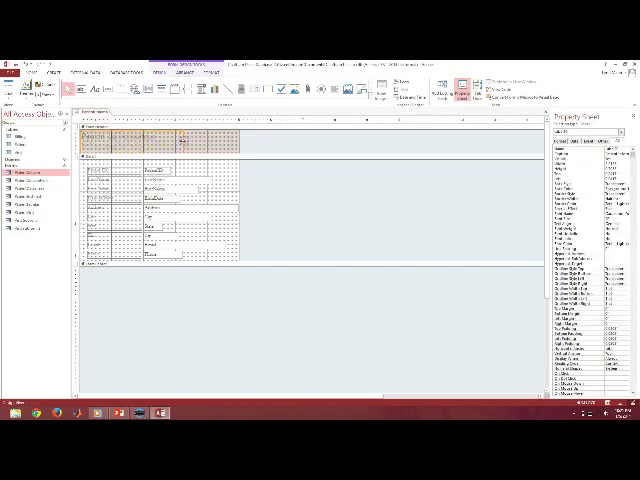
left_click(185, 148)
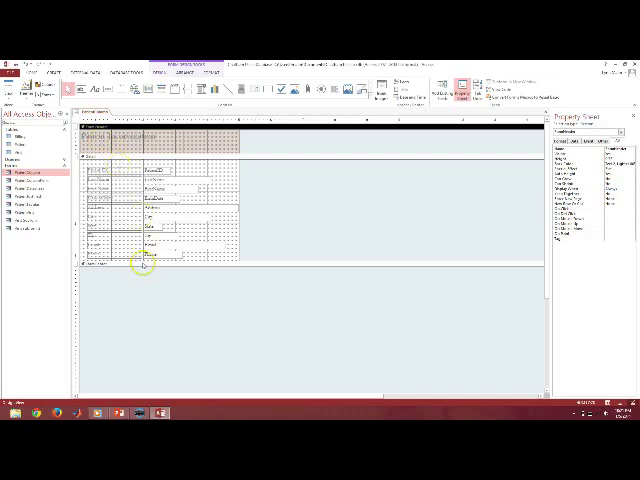
Step: Enlarge the Detail section by lowering the Form Footer bar
left_click_drag(143, 259, 143, 321)
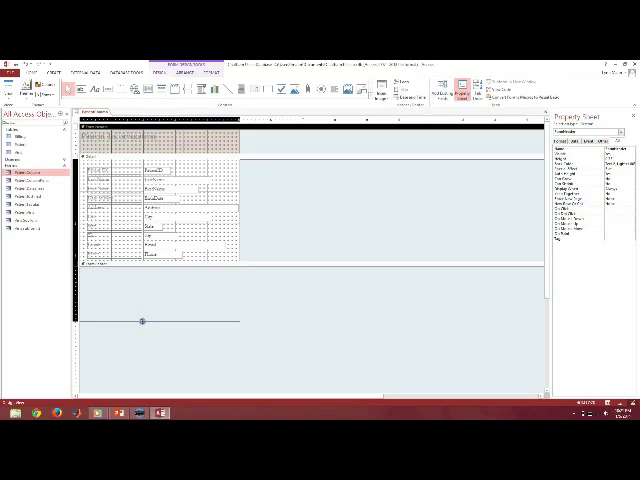
left_click_drag(142, 321, 142, 321)
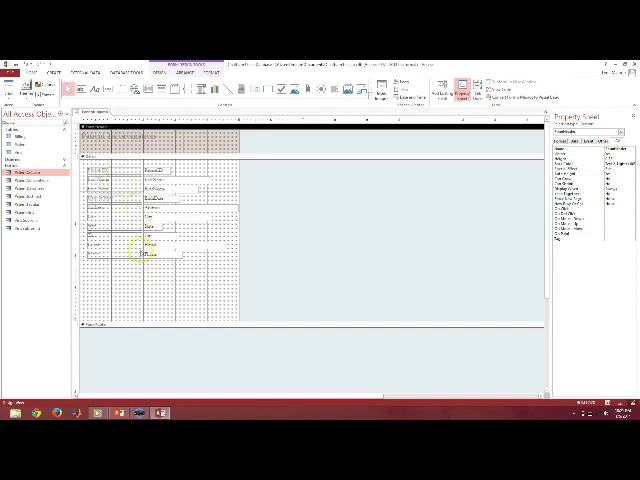
left_click(126, 170)
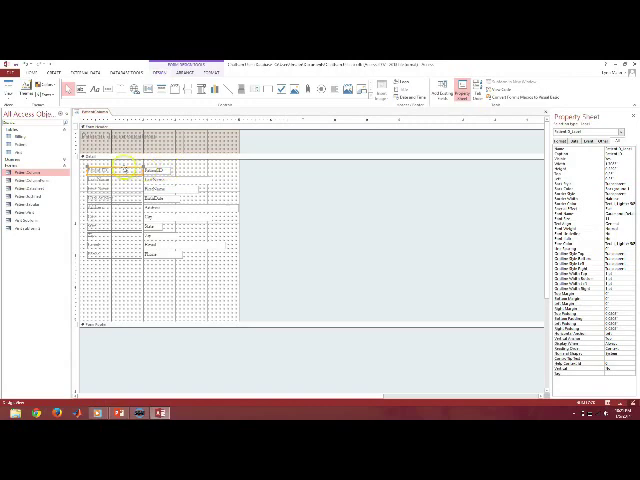
Step: Move the PatientID label near the Detail bottom and its text box to the right
left_click_drag(125, 168, 127, 292)
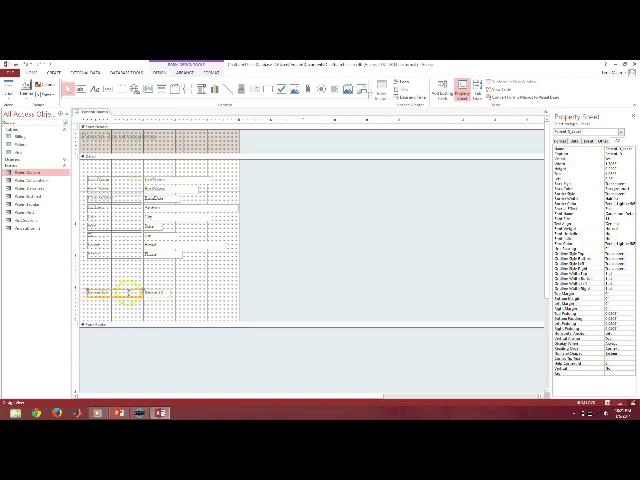
key("ctrl+z")
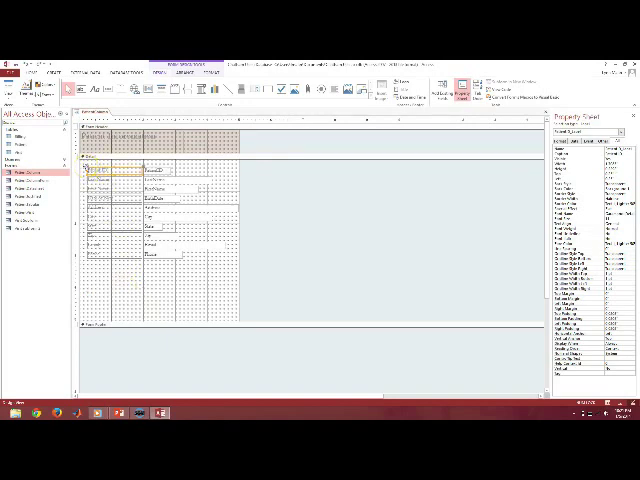
left_click_drag(86, 169, 88, 280)
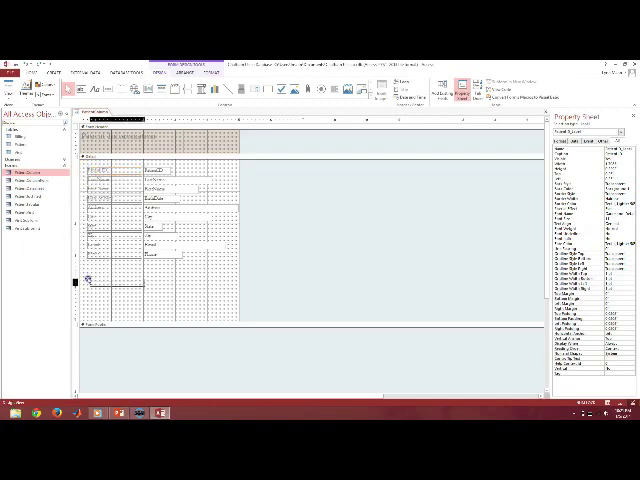
left_click_drag(88, 280, 88, 281)
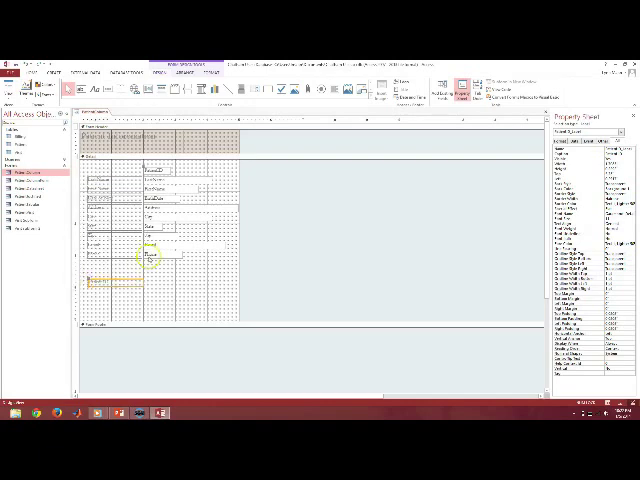
left_click_drag(143, 166, 201, 163)
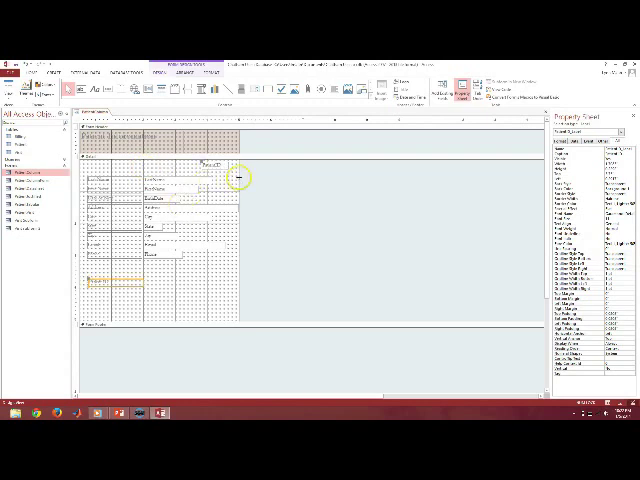
Step: Widen the form's design area and place the PatientID controls in the top-right row
left_click_drag(241, 177, 333, 176)
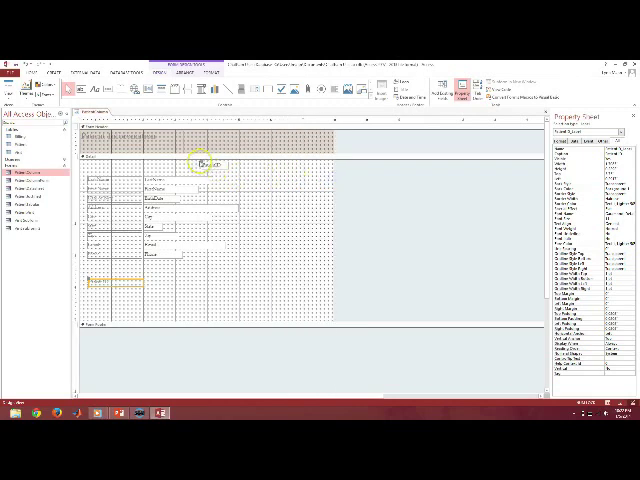
left_click_drag(203, 162, 305, 162)
left_click(100, 279)
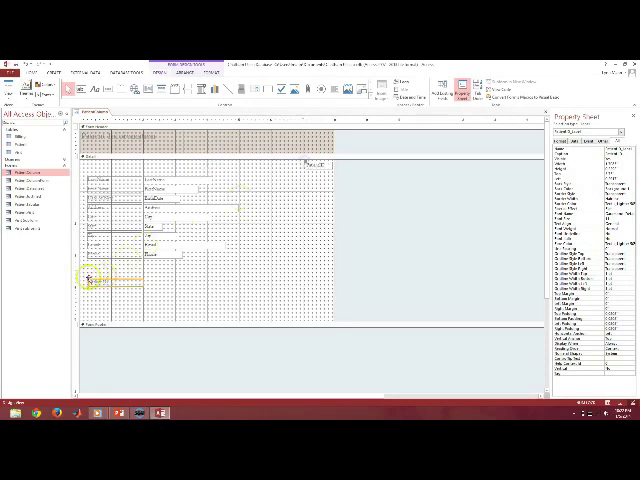
left_click(245, 163)
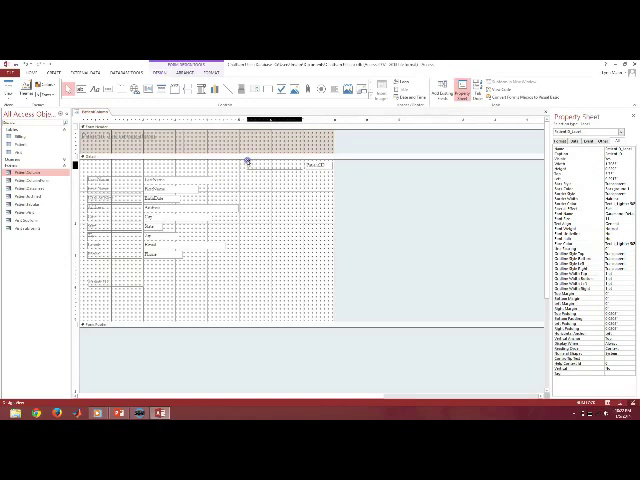
left_click(247, 162)
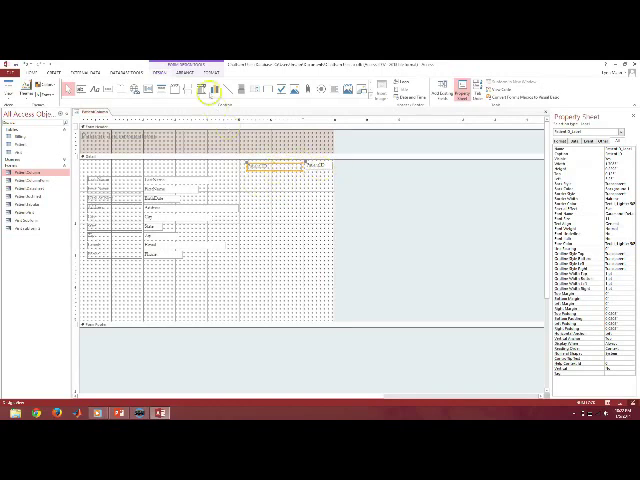
Step: Top-align the PatientID label and text box with Arrange > Align > Top
left_click(186, 73)
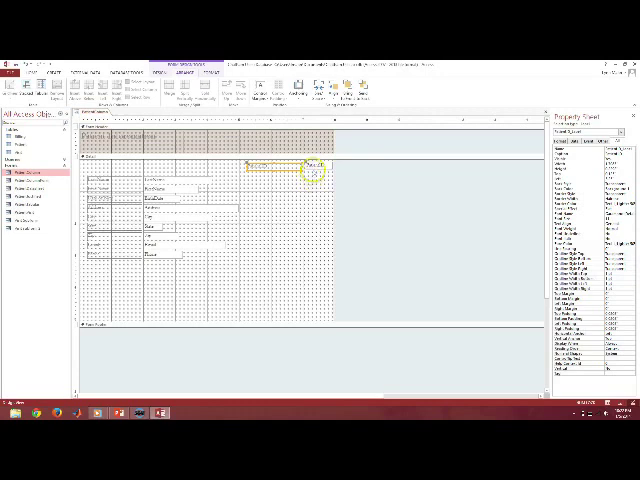
left_click(313, 168)
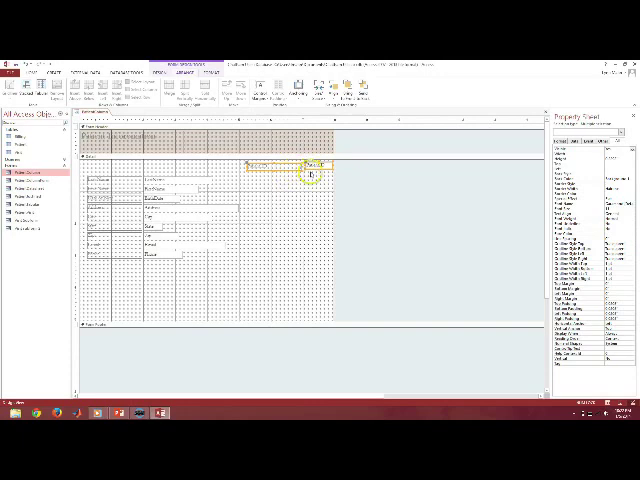
left_click(333, 88)
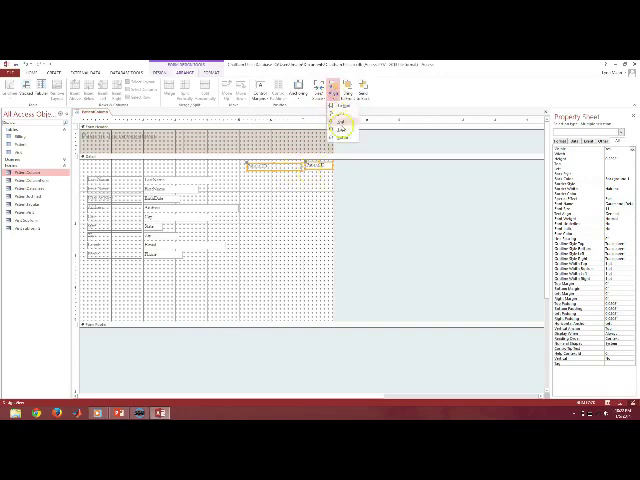
left_click(338, 120)
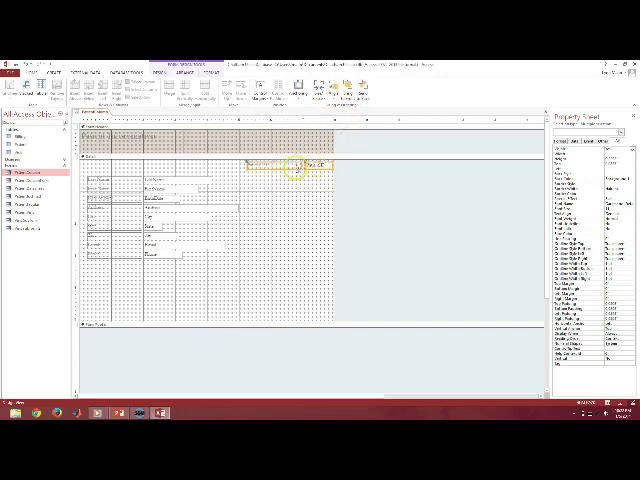
left_click(227, 184)
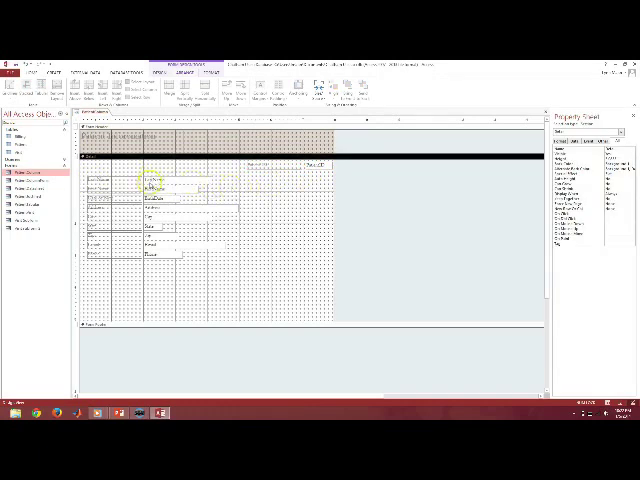
Step: Move the LastName label and field into the Detail section's top row
left_click(116, 179)
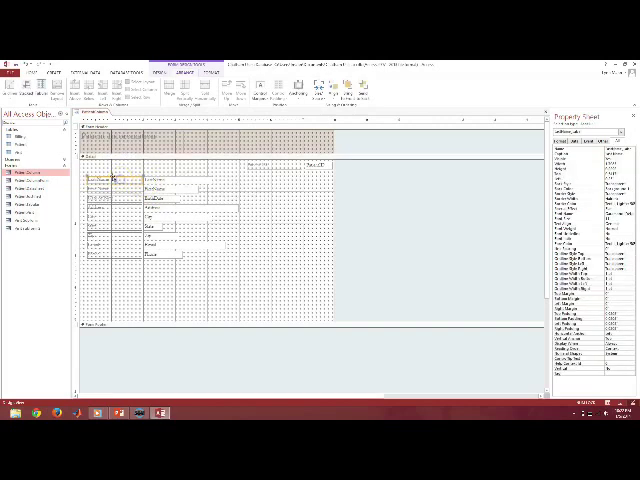
left_click_drag(110, 177, 228, 177)
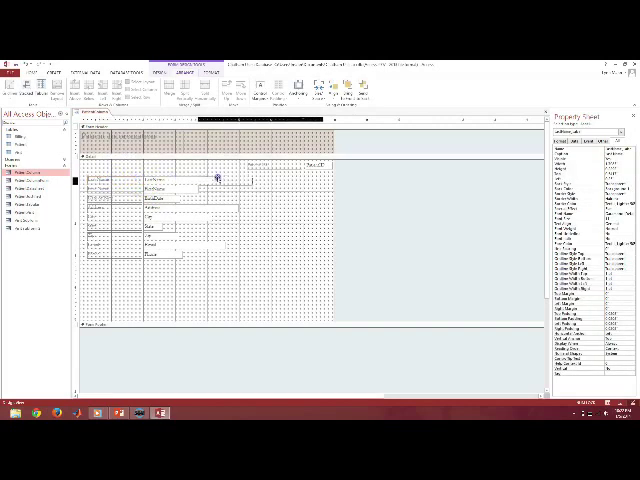
left_click_drag(228, 177, 228, 177)
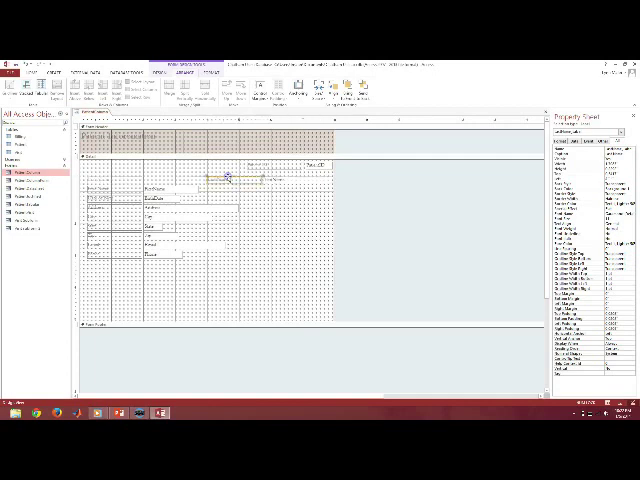
Step: Select all the top-row controls and align them to one top edge
left_click_drag(117, 187, 117, 176)
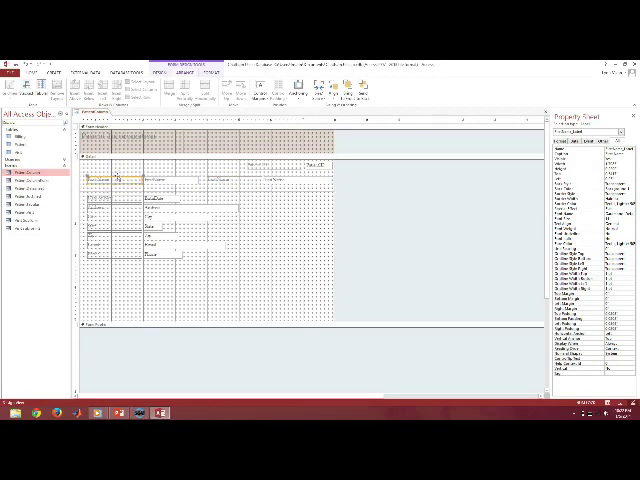
left_click_drag(343, 174, 171, 186)
left_click(162, 182, "shift")
left_click(233, 179, "shift")
left_click(286, 179, "shift")
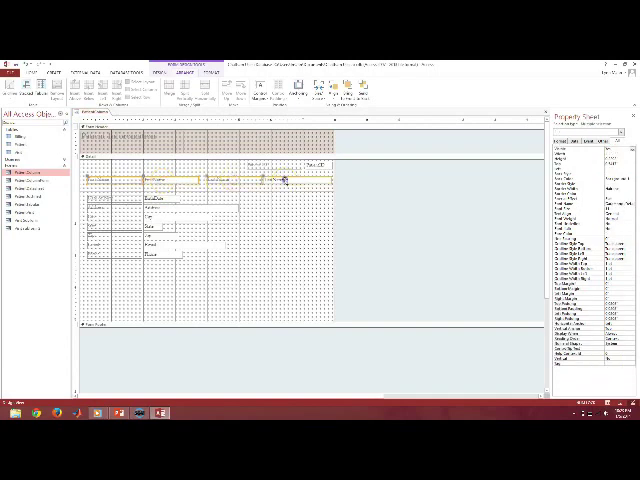
left_click(332, 89)
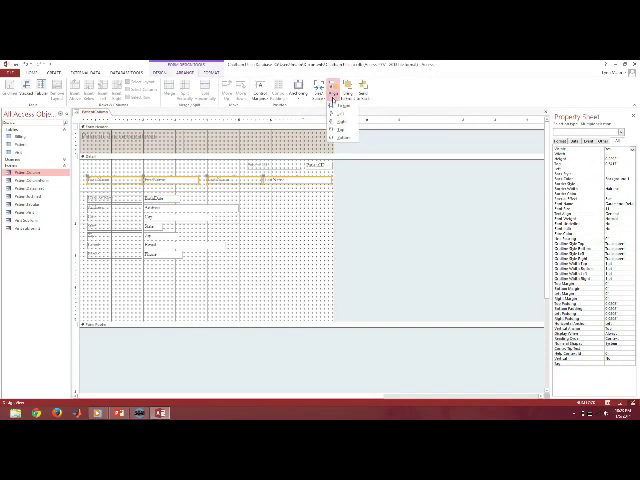
left_click(340, 128)
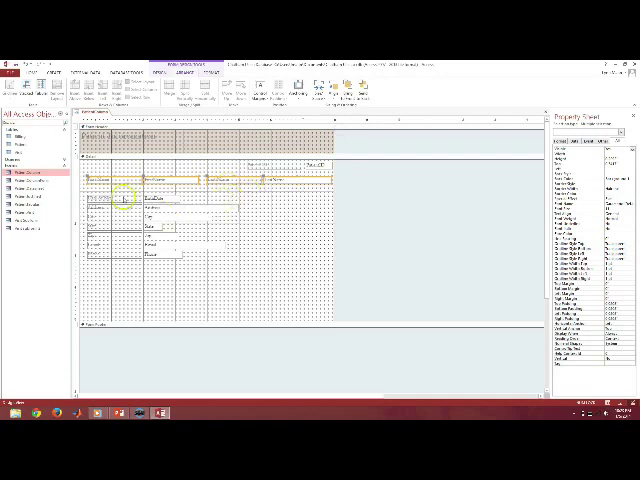
Step: Move the Address row up beneath the top row, with a control at its right end
left_click(122, 198)
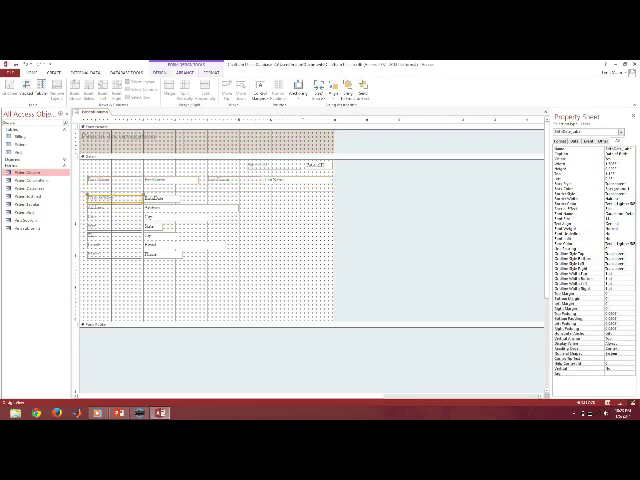
left_click(122, 167)
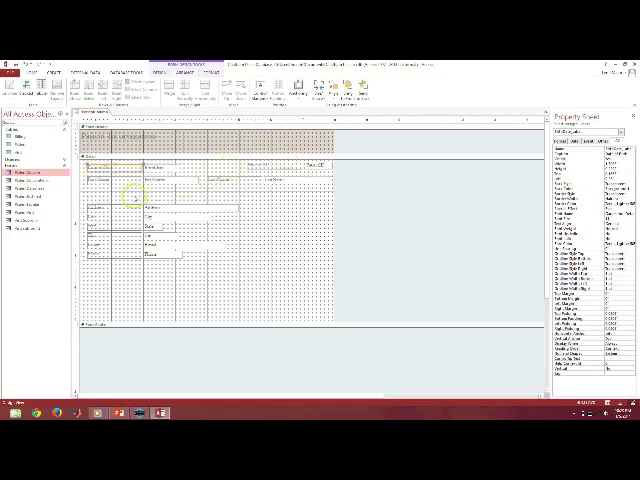
left_click(122, 206)
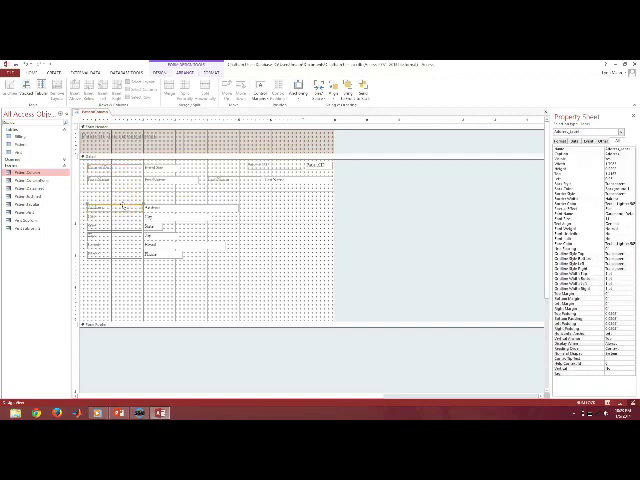
left_click_drag(122, 206, 122, 192)
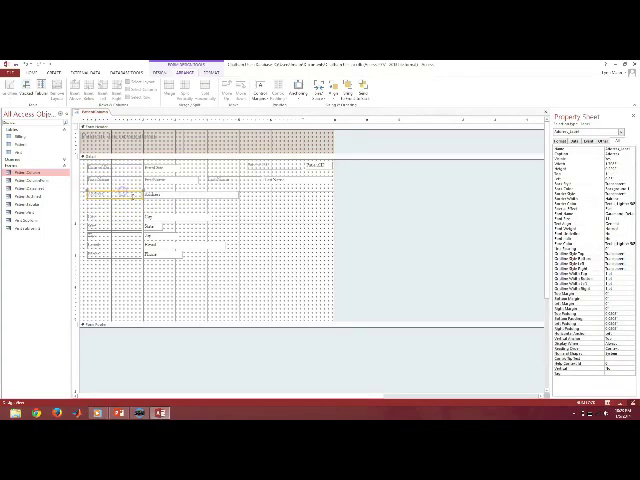
left_click(118, 217)
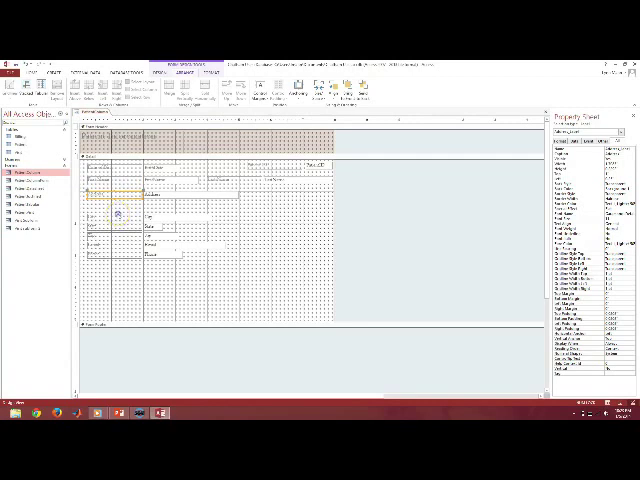
left_click(118, 216)
left_click(177, 205)
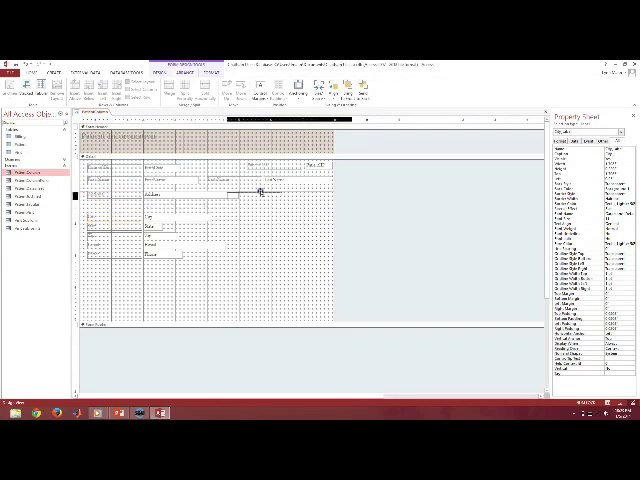
left_click(268, 191)
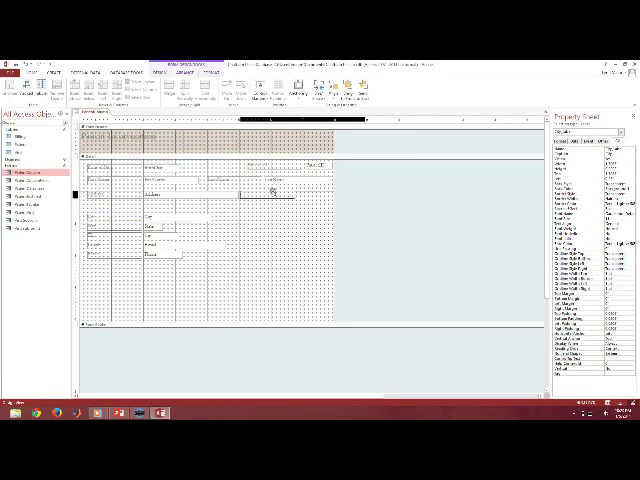
left_click(272, 191)
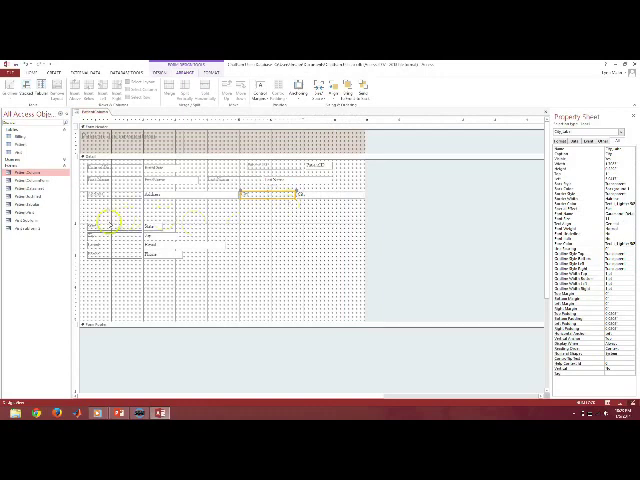
Step: Shift the remaining lower fields up and rightward, then shorten the Detail section
left_click(110, 224)
mouse_move(108, 224)
left_mouse_down()
mouse_move(107, 202)
mouse_move(107, 231)
left_mouse_up()
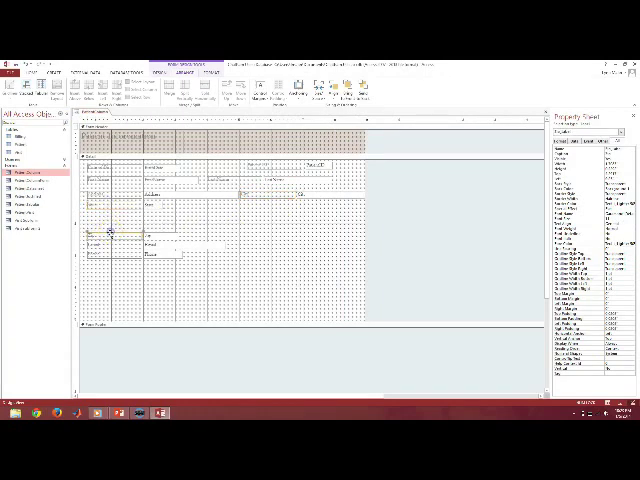
left_click(194, 204)
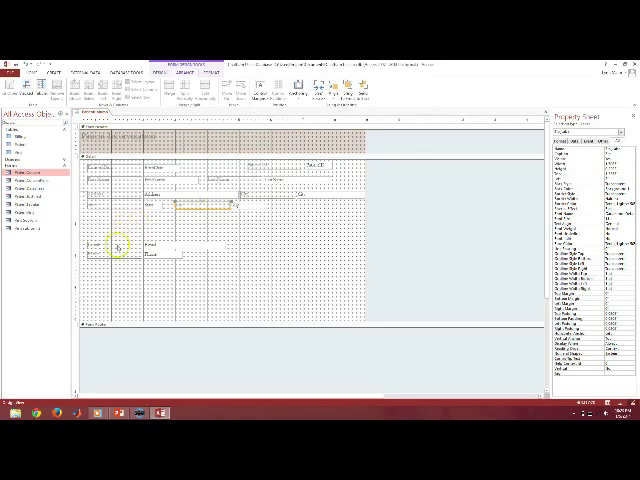
left_click(117, 245)
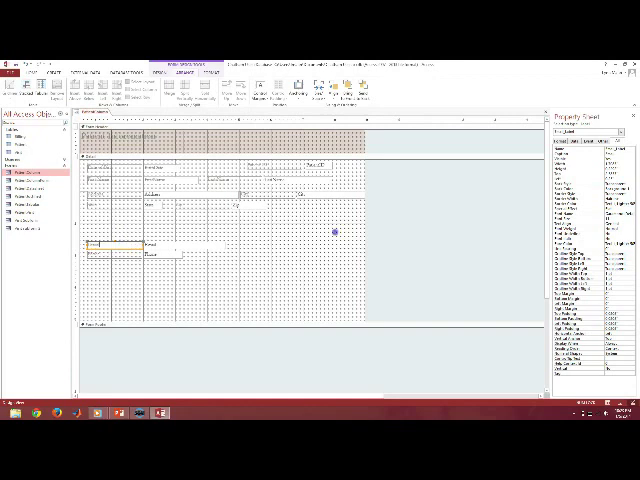
left_click(121, 243)
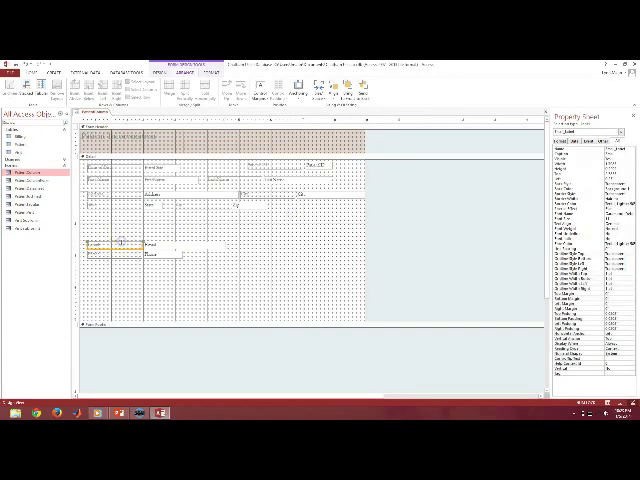
mouse_move(121, 243)
left_mouse_down()
mouse_move(281, 217)
mouse_move(305, 203)
left_mouse_up()
left_click_drag(106, 254, 103, 217)
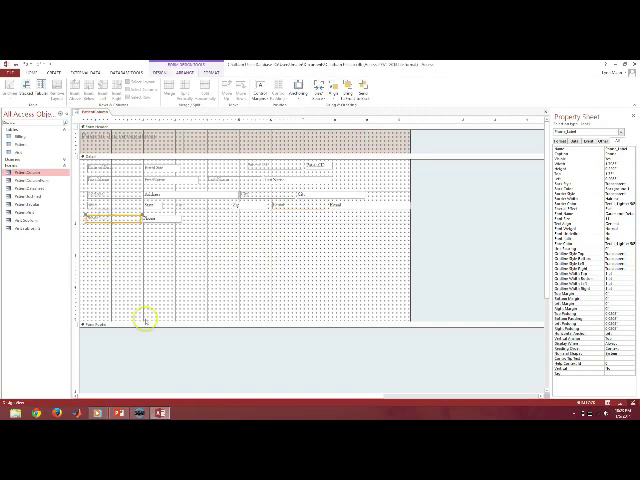
left_click_drag(151, 320, 154, 242)
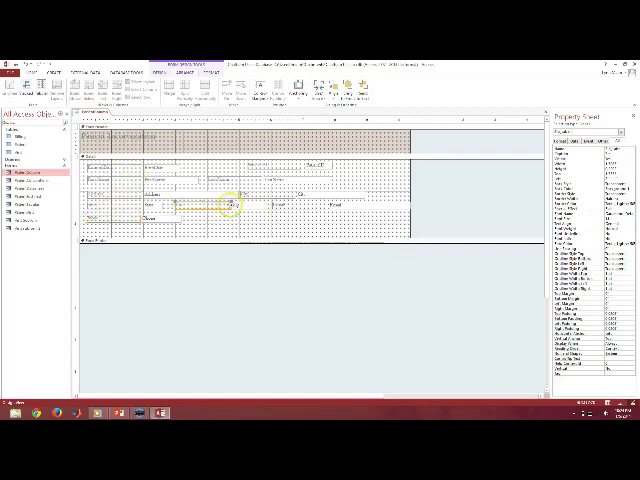
Step: Narrow the Email label and move it and its text box left beside Zip
left_click(210, 205)
left_click(193, 206)
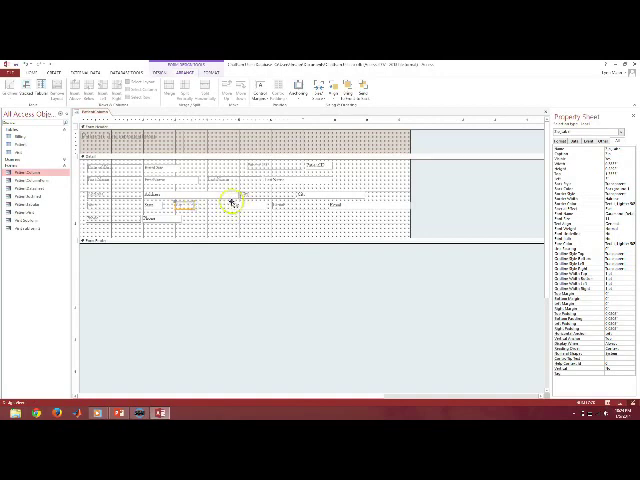
left_click(229, 203)
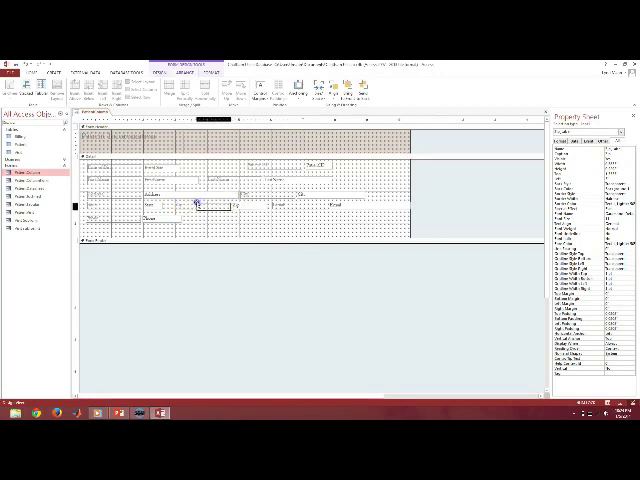
left_click(197, 204)
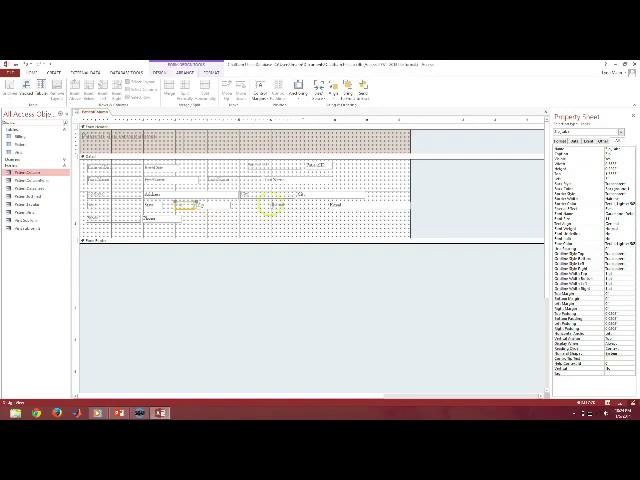
left_click(280, 205)
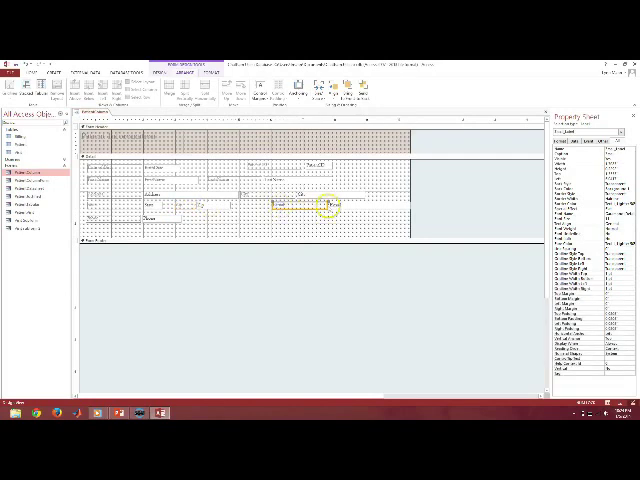
left_click_drag(327, 205, 292, 205)
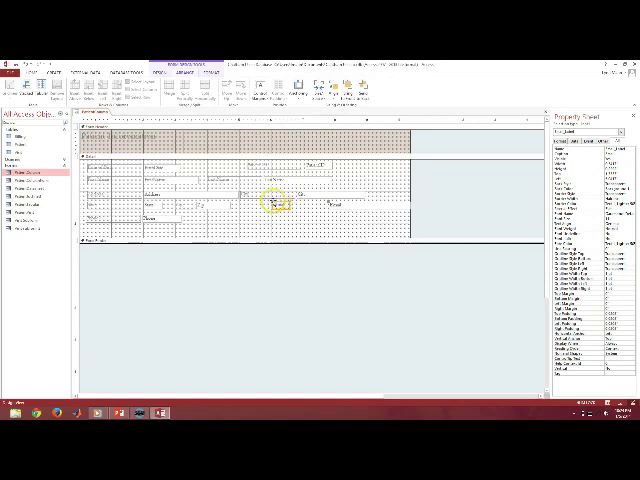
left_click_drag(271, 201, 249, 203)
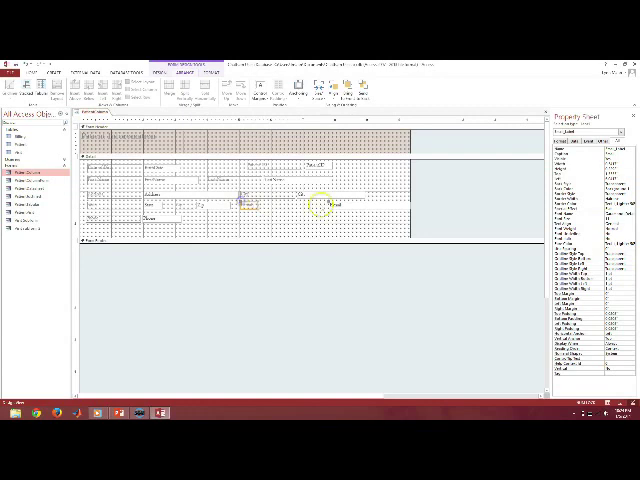
left_click(332, 205)
left_click_drag(335, 204, 258, 202)
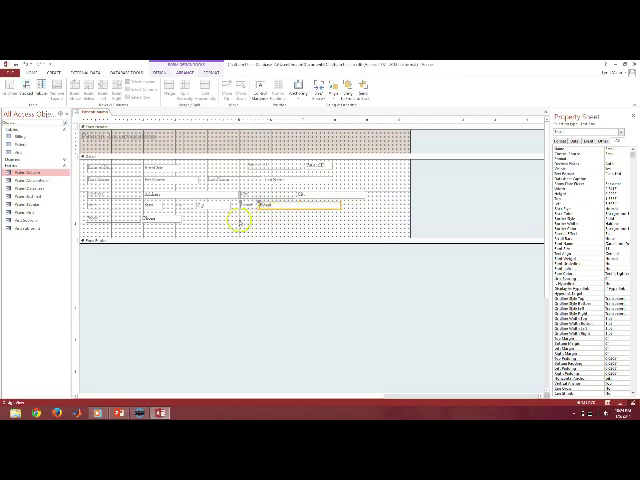
left_click(239, 221)
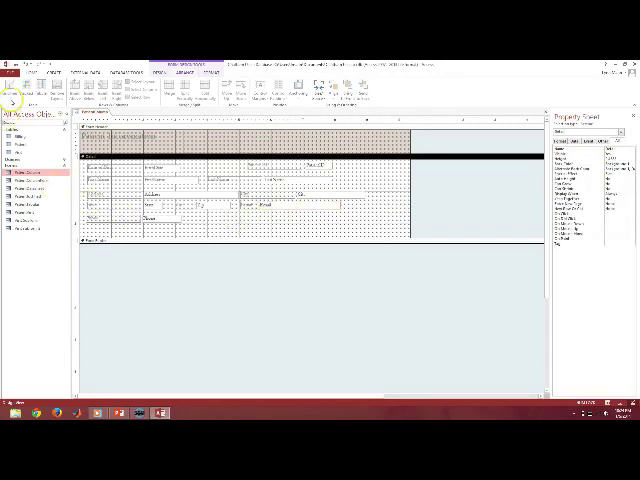
Step: Check the form with patient data in Form View, then return to Design View
left_click(158, 73)
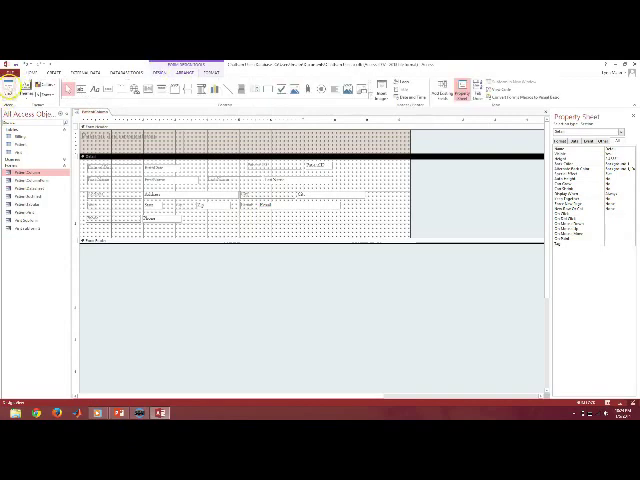
left_click(8, 86)
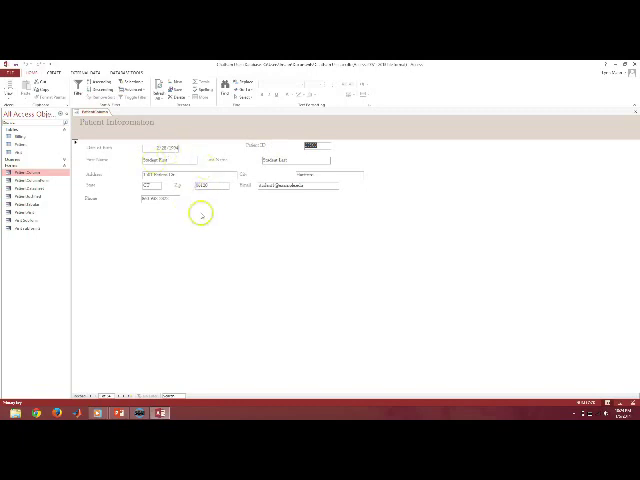
left_click(10, 86)
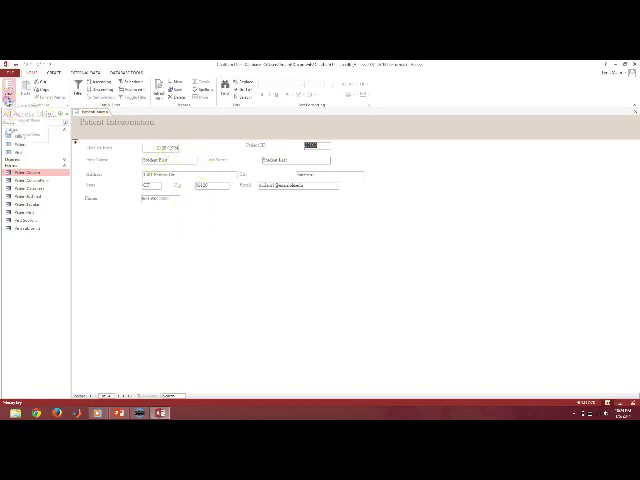
left_click(12, 137)
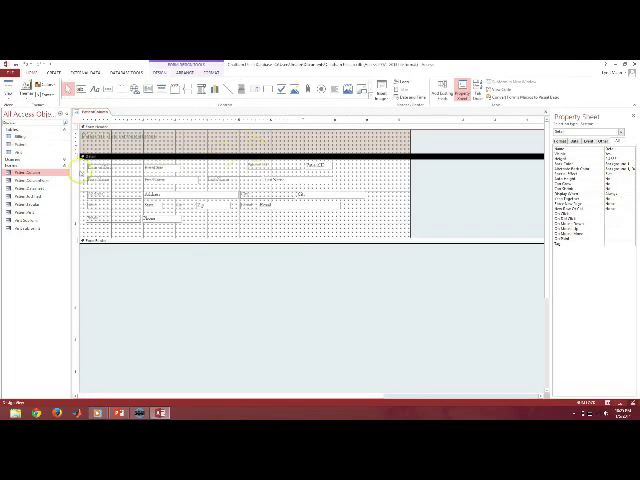
Step: Box-select every patient field control in the Detail section and delete them
left_click_drag(86, 162, 379, 230)
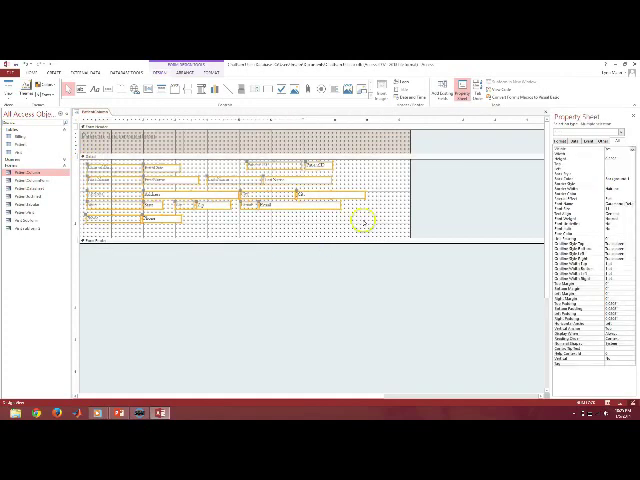
key("Delete")
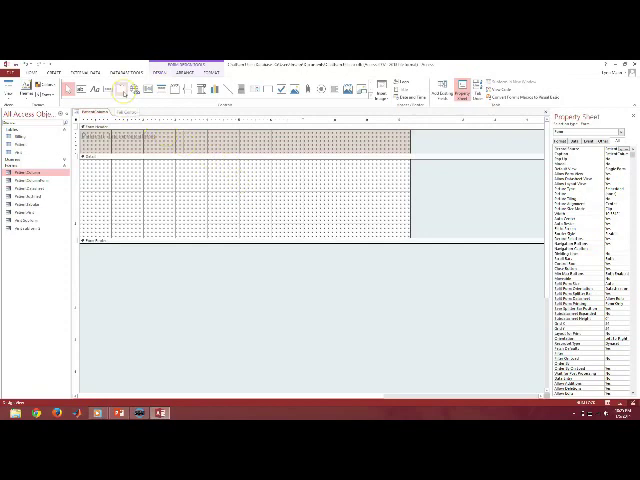
Step: Draw a two-page tab control across the Detail section and paste the cut patient fields onto Page1
left_click(121, 89)
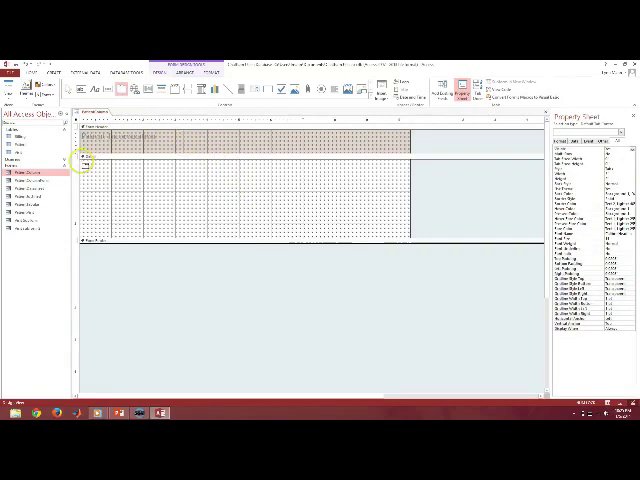
left_click_drag(84, 163, 408, 234)
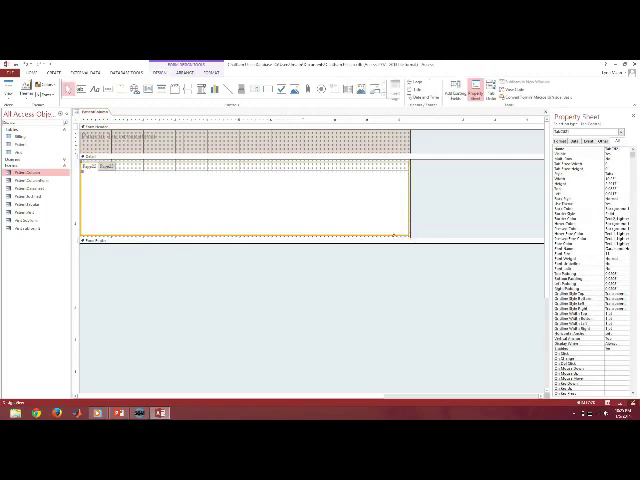
left_click(126, 193)
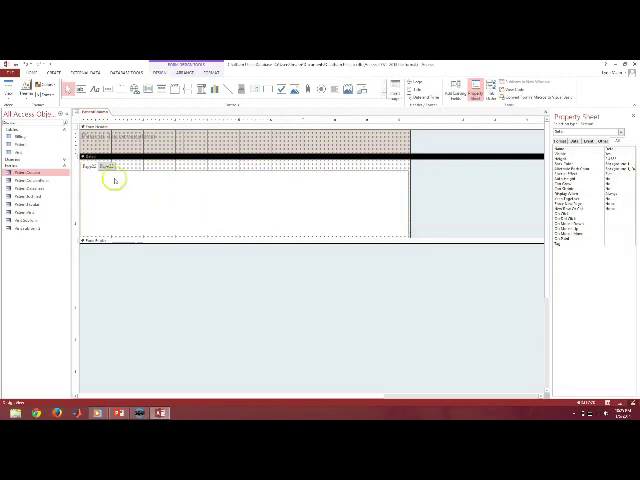
left_click(90, 170)
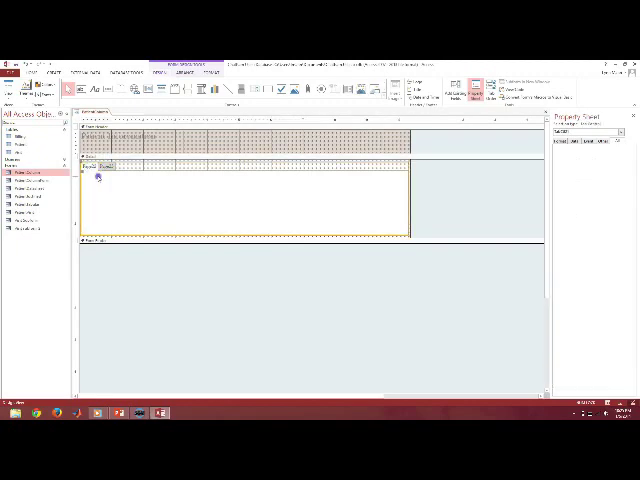
left_click(117, 178)
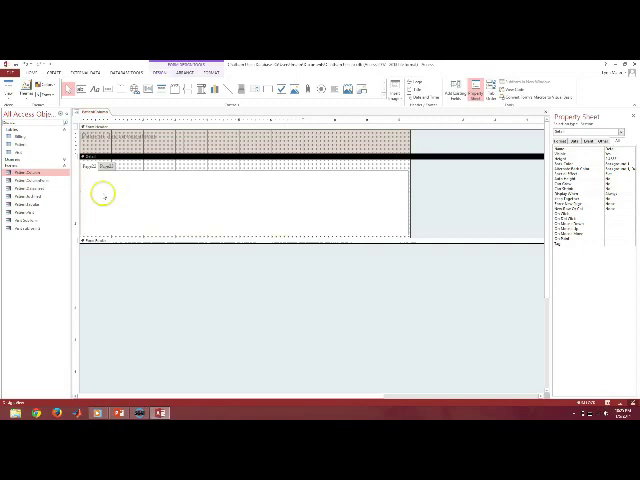
right_click(104, 196)
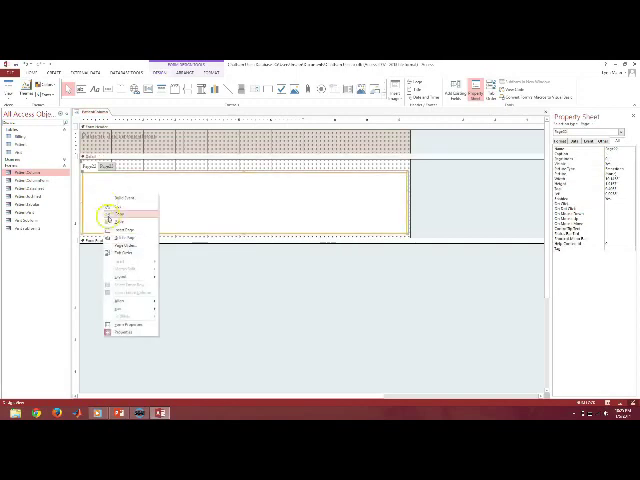
left_click(112, 220)
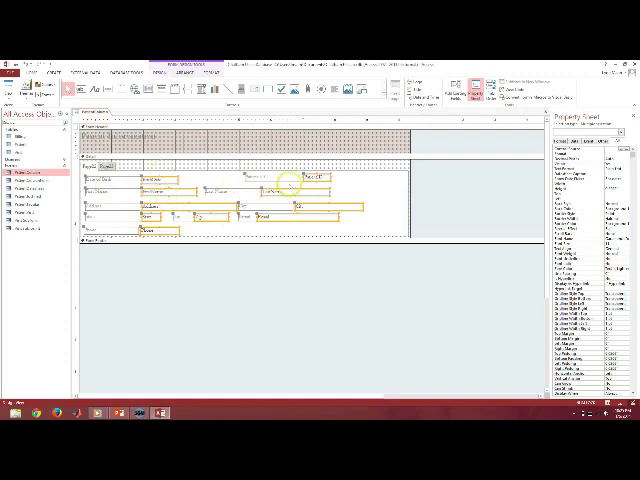
left_click(206, 186)
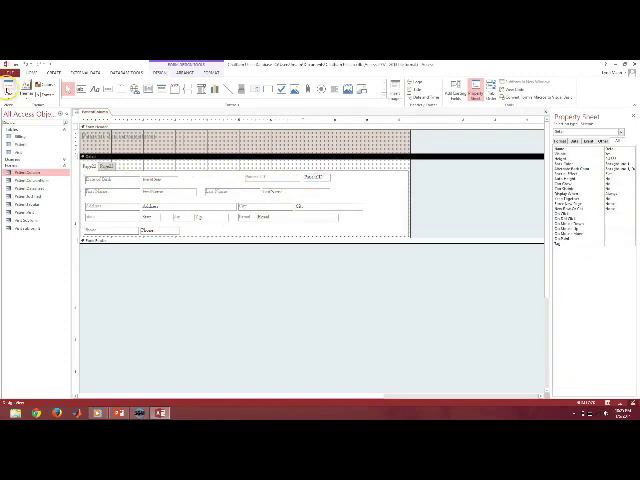
Step: In Form view, flip between Page1 and Page2 to confirm Page2 is still empty
left_click(8, 85)
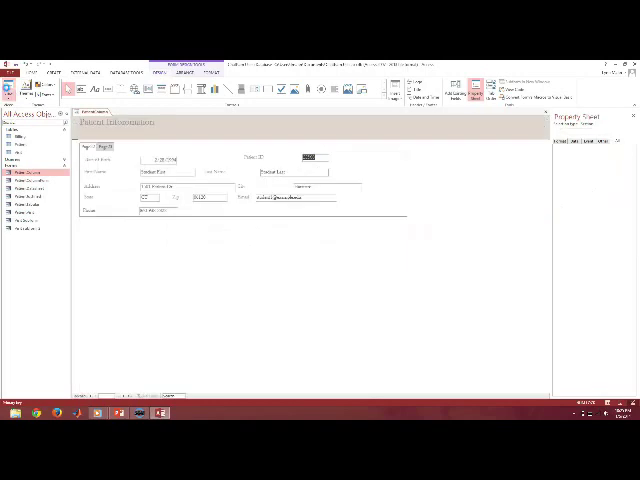
left_click(105, 149)
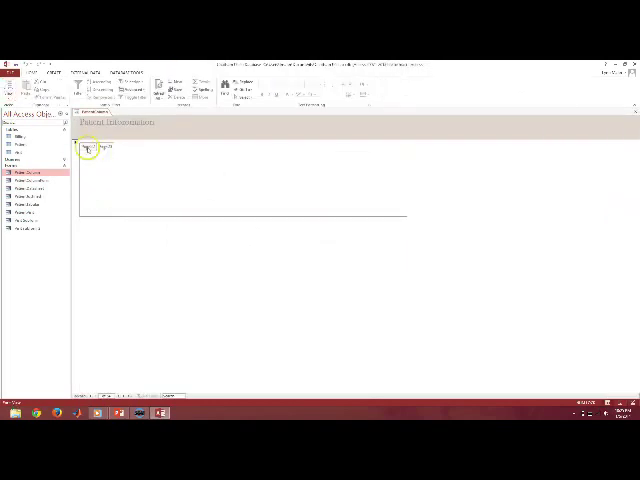
left_click(88, 148)
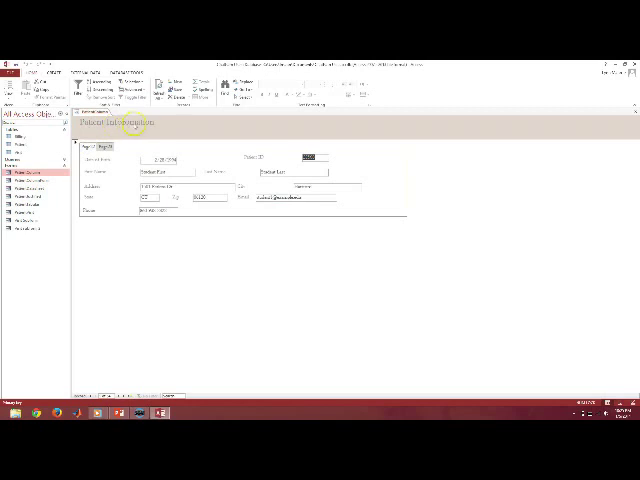
left_click(104, 147)
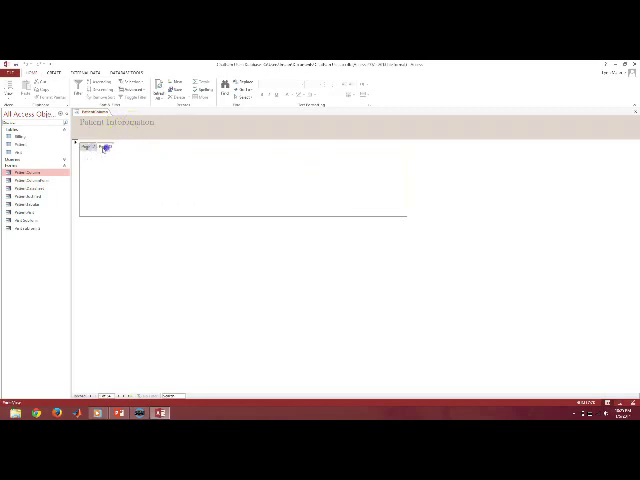
left_click(103, 148)
left_click(103, 147)
left_click(88, 147)
left_click(89, 147)
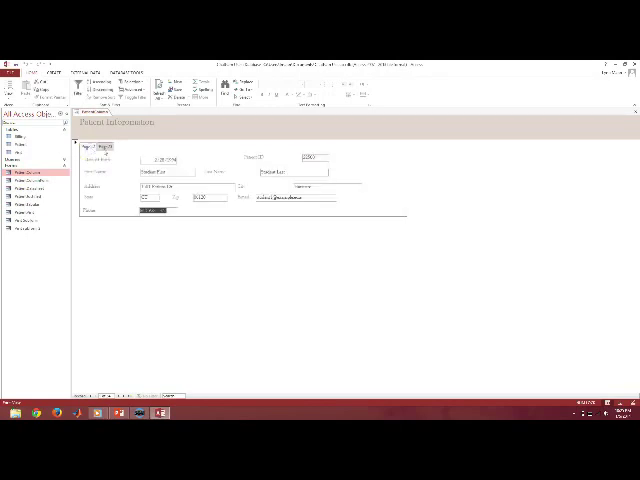
left_click(105, 147)
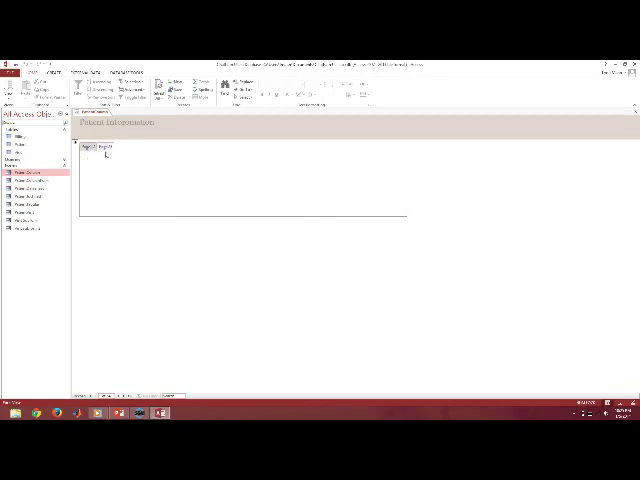
left_click(9, 88)
Step: In Design view, draw a Subform/Subreport control across the empty Page2
left_click(25, 137)
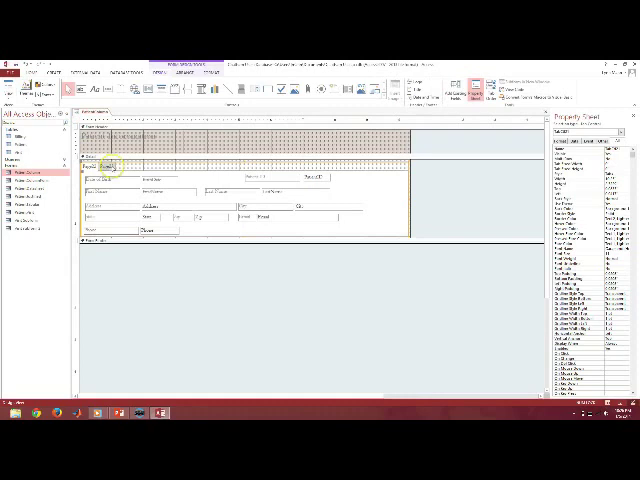
left_click(106, 166)
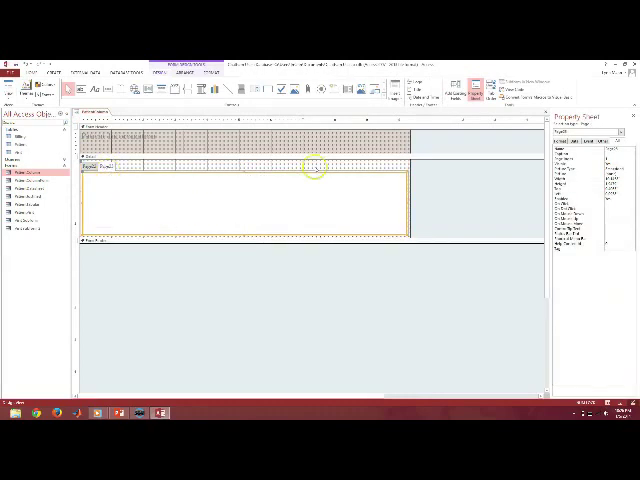
left_click(347, 89)
left_click(111, 180)
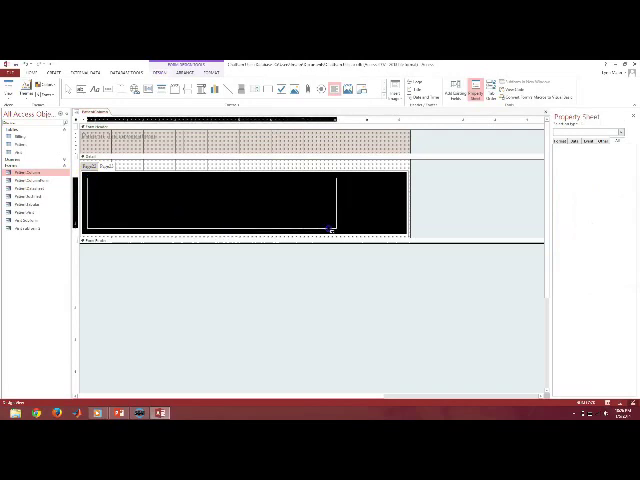
left_click_drag(88, 178, 385, 229)
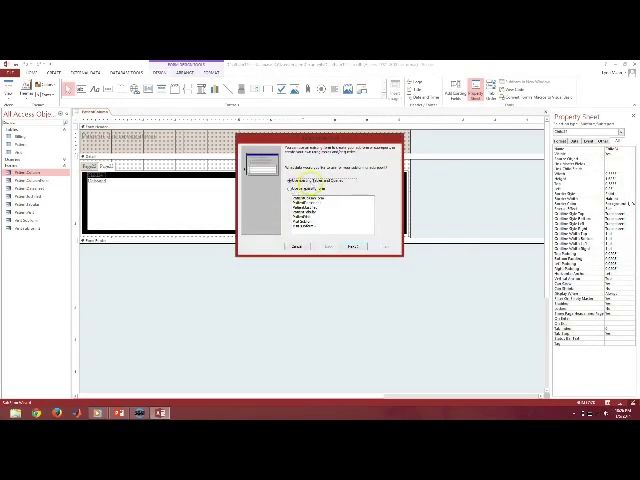
Step: In the SubForm Wizard, choose the Billing table and its fields, then finish
left_click(355, 249)
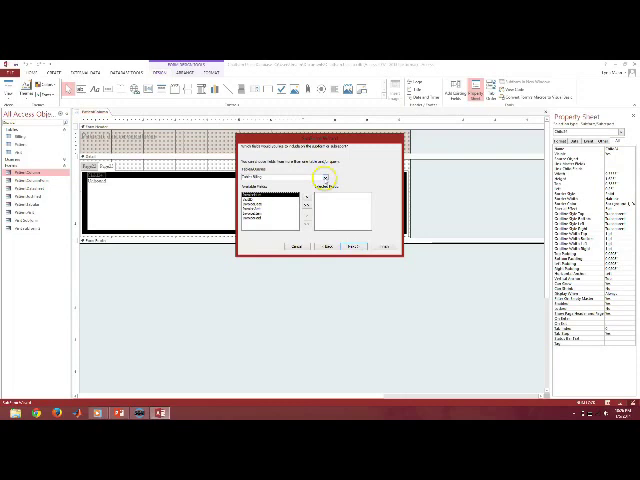
left_click(325, 178)
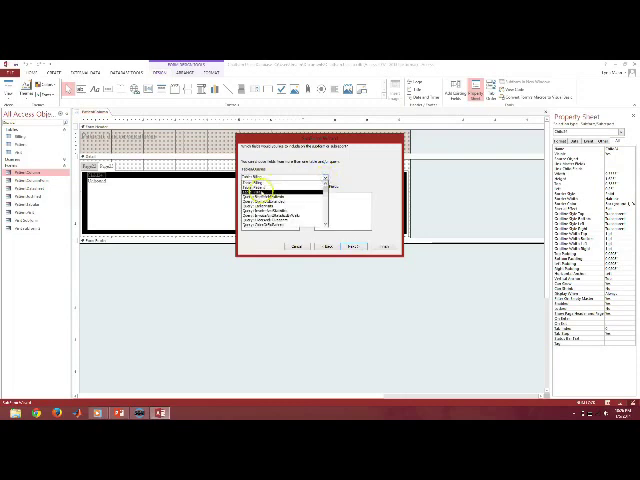
left_click(262, 189)
left_click(249, 203)
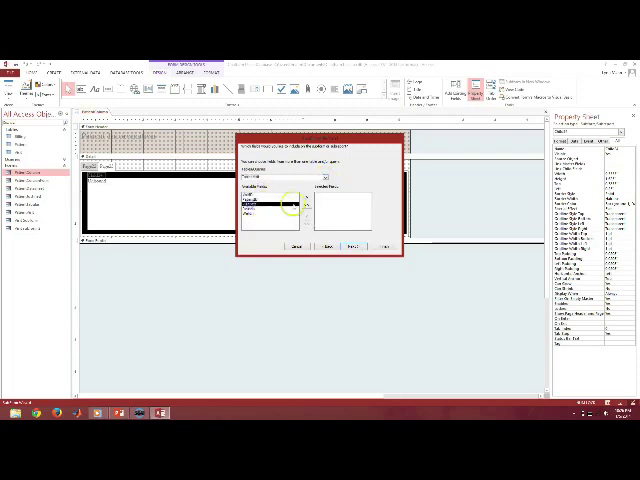
left_click(306, 196)
left_click(325, 178)
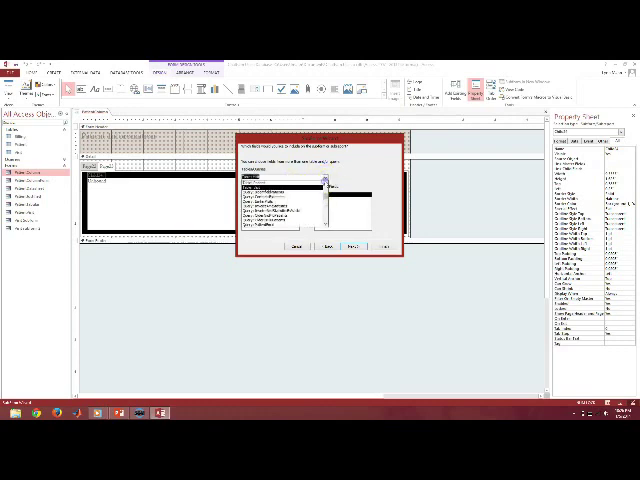
scroll(325, 185, "up", 1)
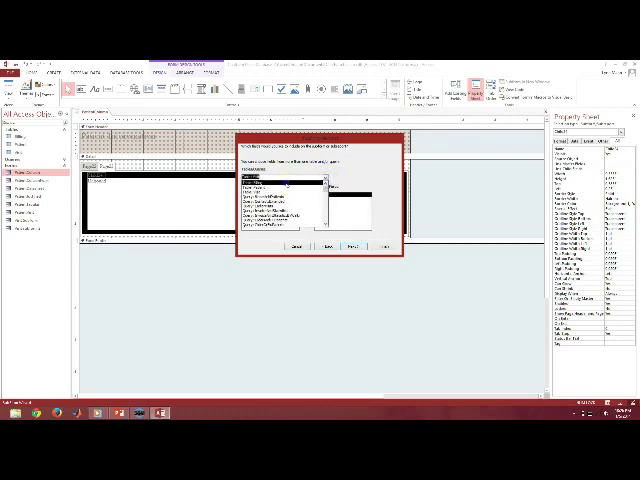
left_click(286, 182)
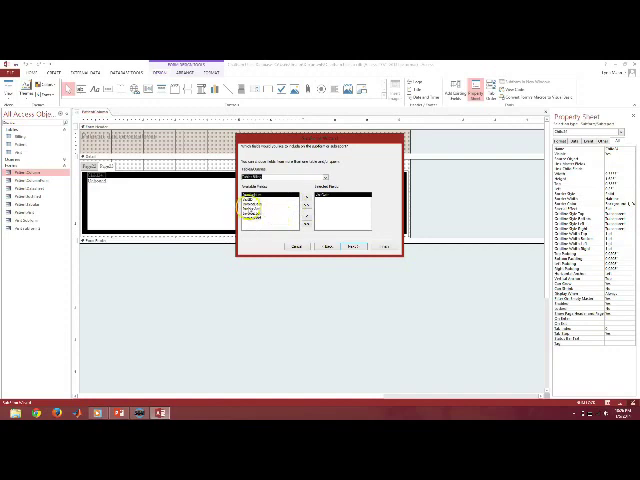
left_click(263, 208)
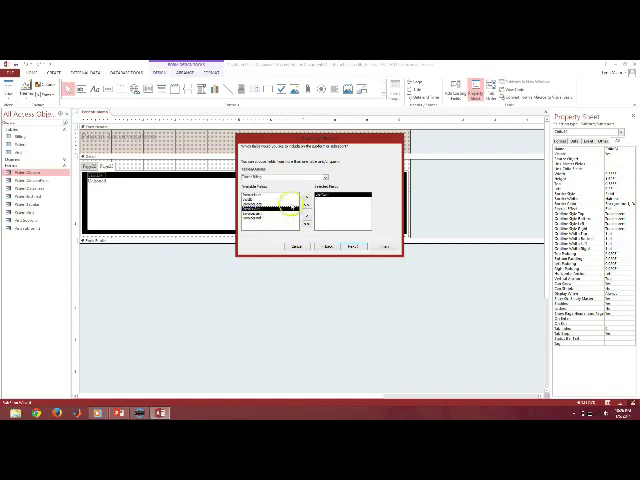
left_click(307, 197)
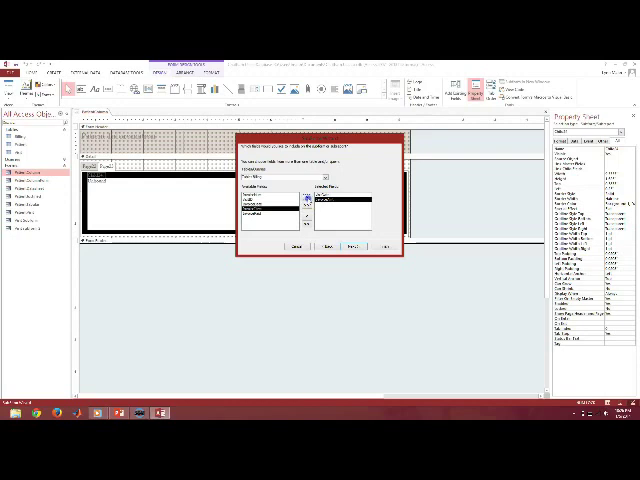
left_click(307, 197)
left_click(352, 247)
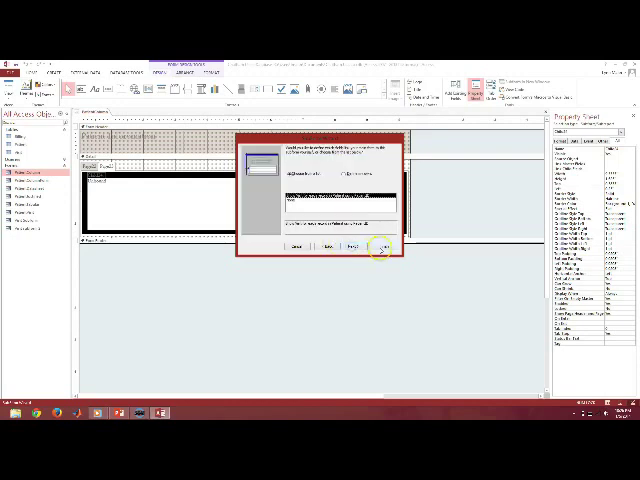
left_click(383, 247)
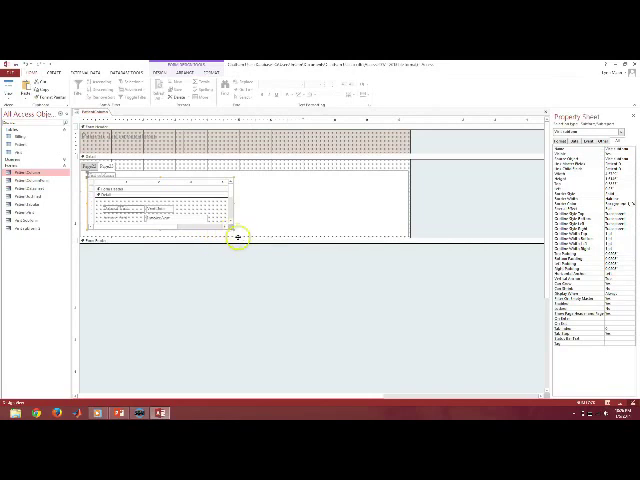
Step: Lengthen the Detail section and tab control, undoing an attempted subform stretch
left_click_drag(237, 237, 233, 306)
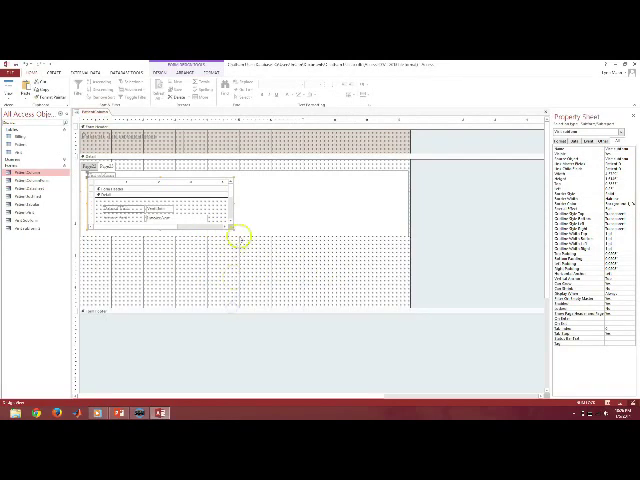
left_click(238, 236)
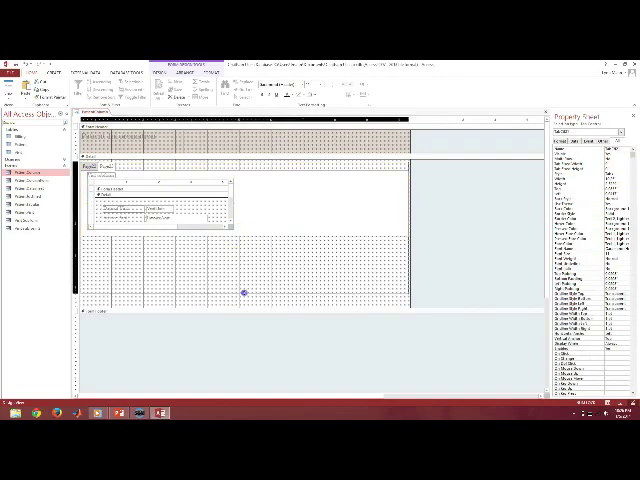
left_click_drag(243, 237, 243, 296)
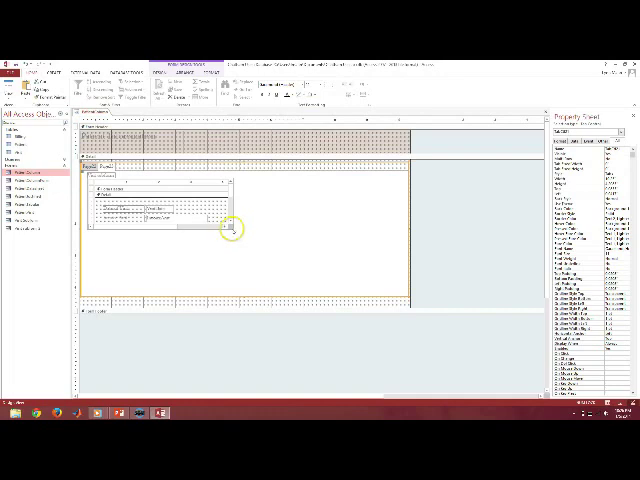
key("ctrl+z")
left_click(222, 218)
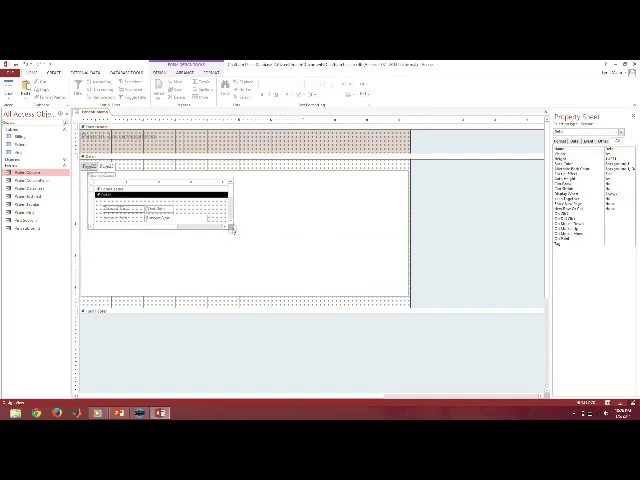
left_click(166, 240)
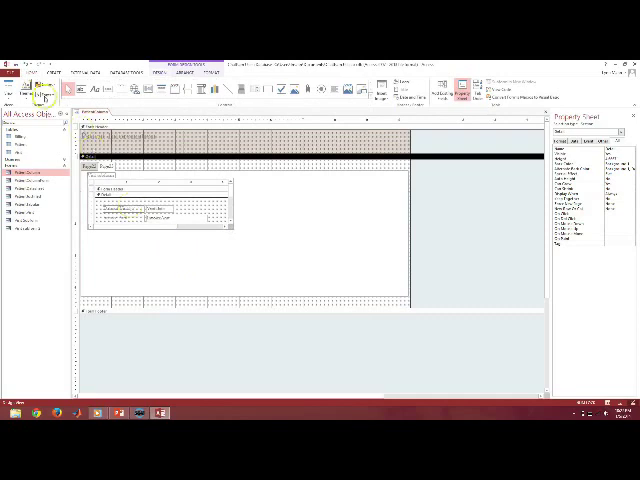
Step: In Form view, go to the next patient, browse its Page2 billing rows, then return to Design view
left_click(8, 88)
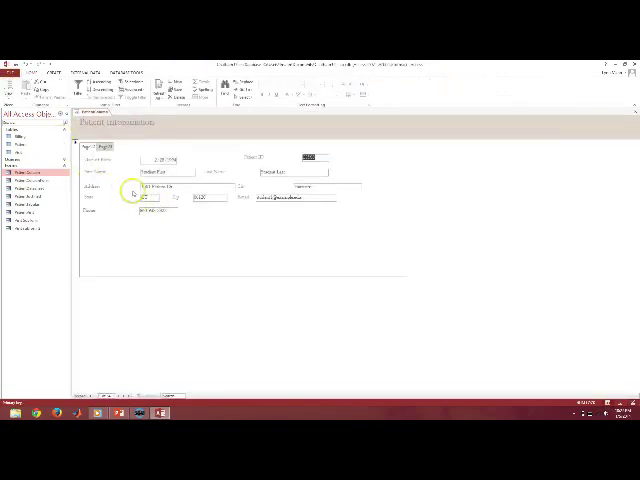
left_click(117, 397)
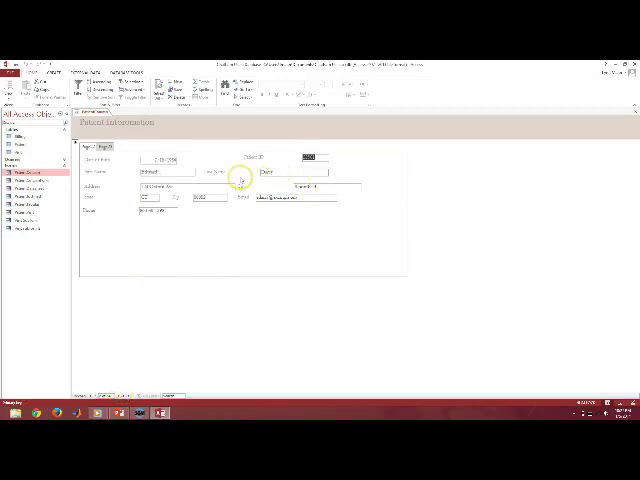
left_click(105, 147)
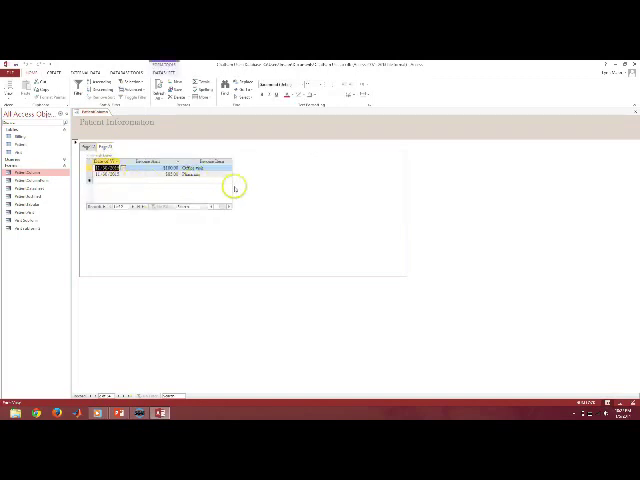
left_click(131, 207)
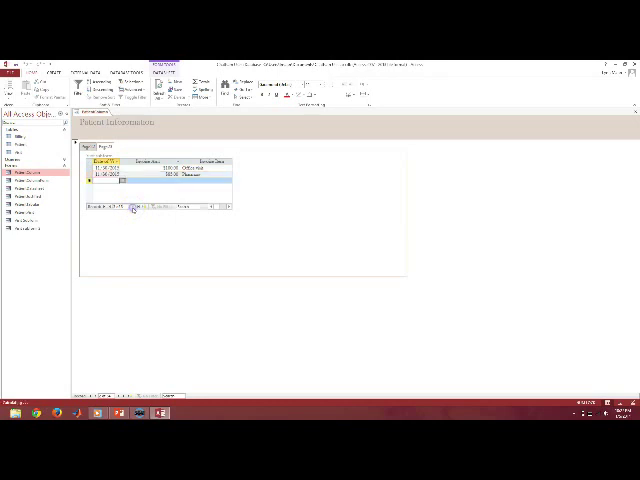
left_click(87, 147)
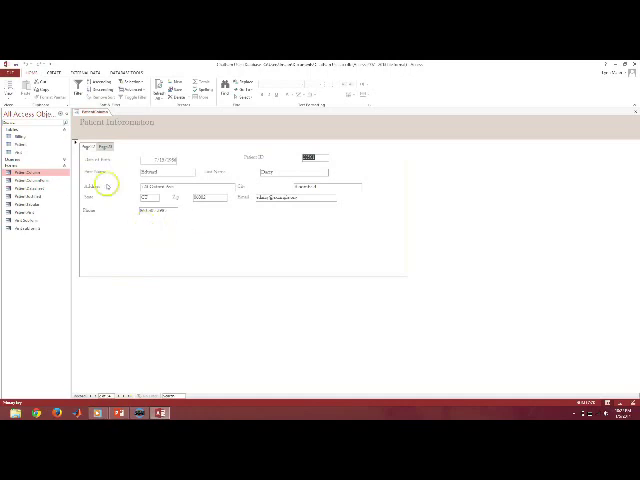
left_click(8, 98)
left_click(8, 137)
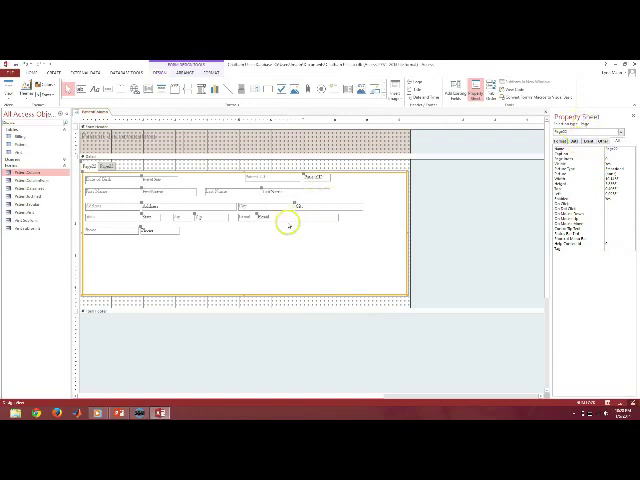
Step: Caption the first tab page 'Customer Information' in the Property Sheet
left_click(617, 148)
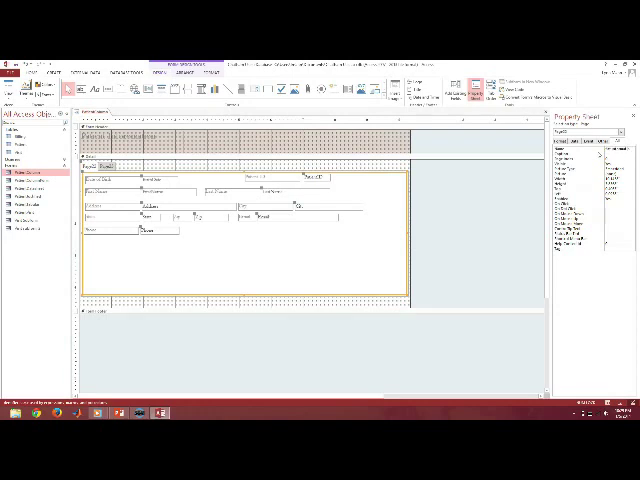
left_click(598, 156)
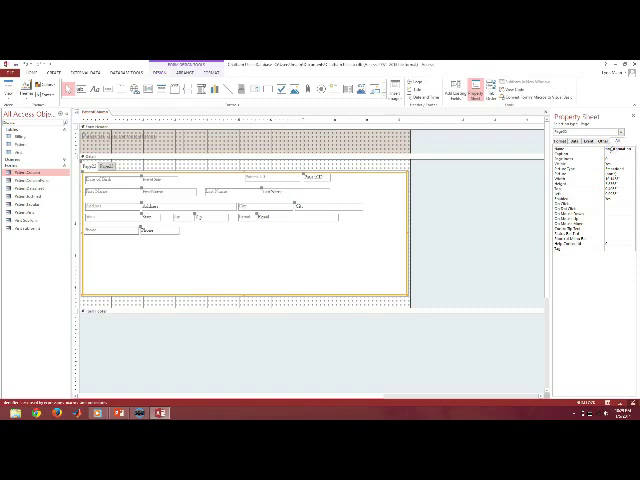
left_click(236, 169)
left_click(104, 168)
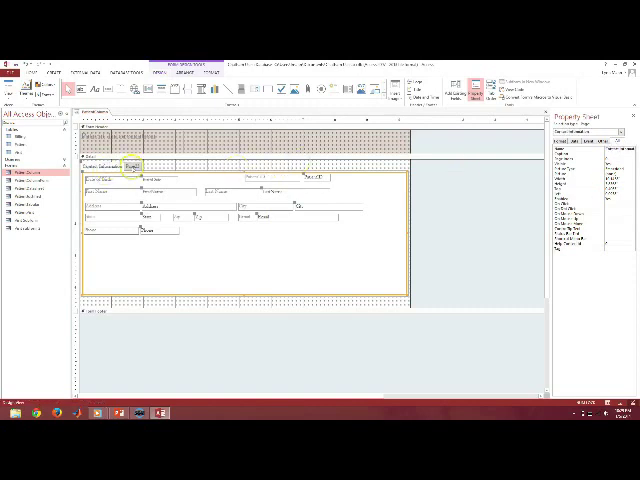
Step: Caption the second tab page 'Visit Information' and check both renamed tabs
left_click(132, 167)
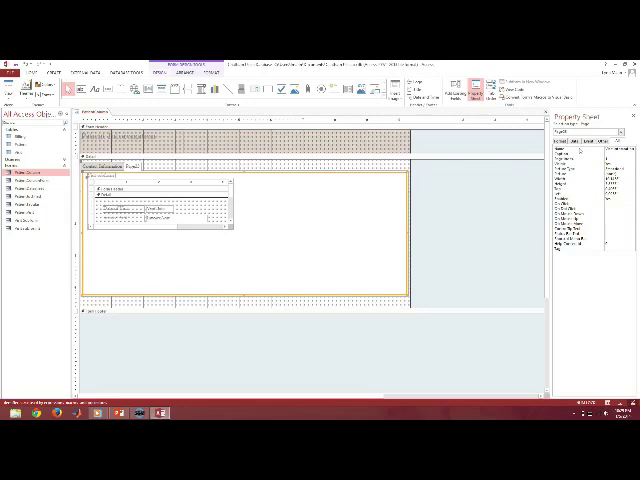
left_click(617, 151)
left_click(135, 166)
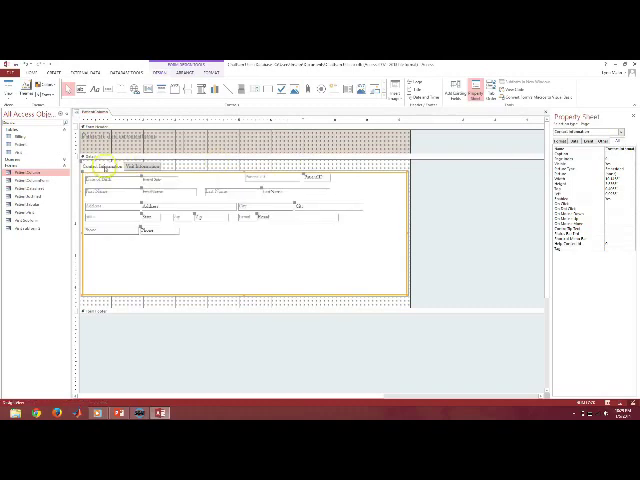
left_click(137, 166)
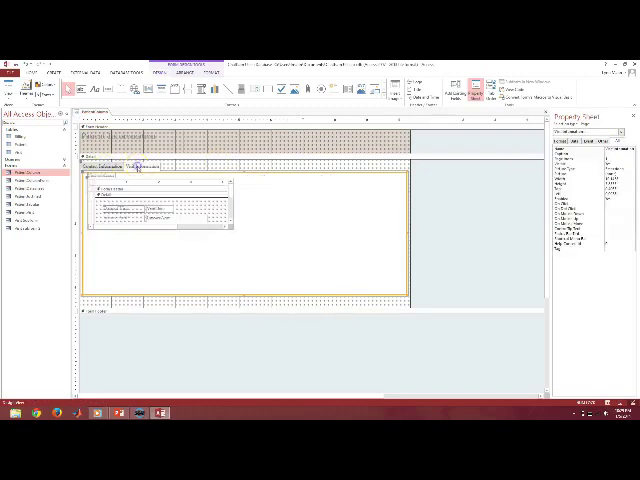
left_click(103, 165)
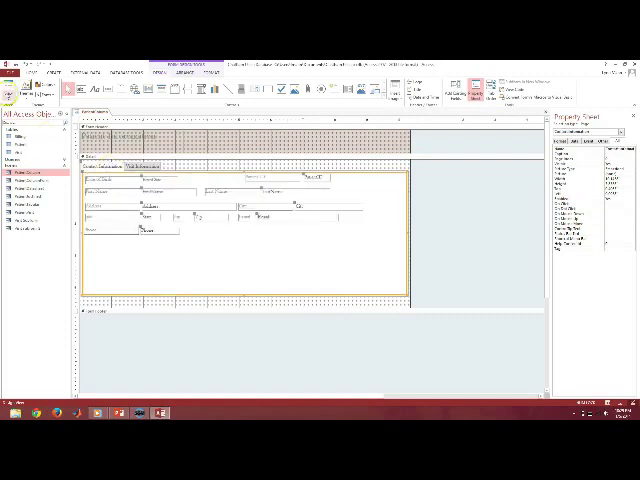
Step: In Form view, switch between the Visit Information billing rows and Customer Information fields
left_click(8, 88)
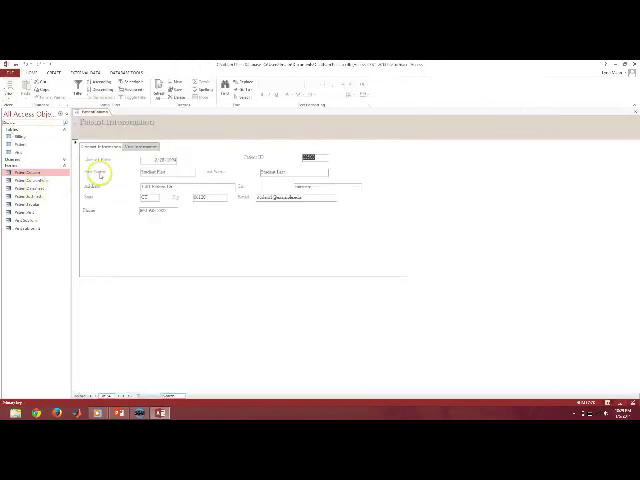
left_click(131, 146)
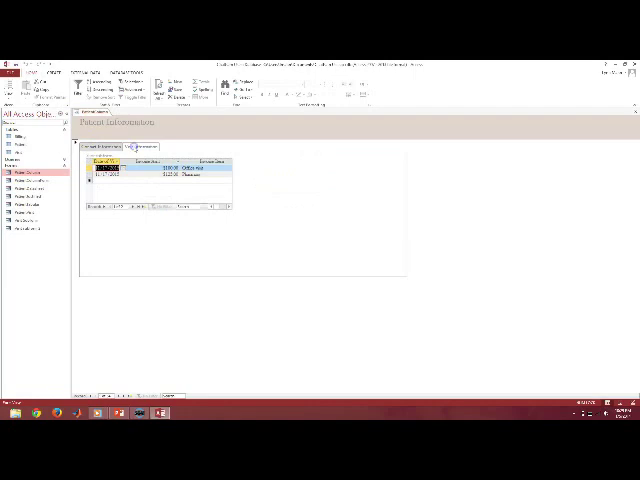
left_click(98, 147)
left_click(129, 147)
left_click(108, 147)
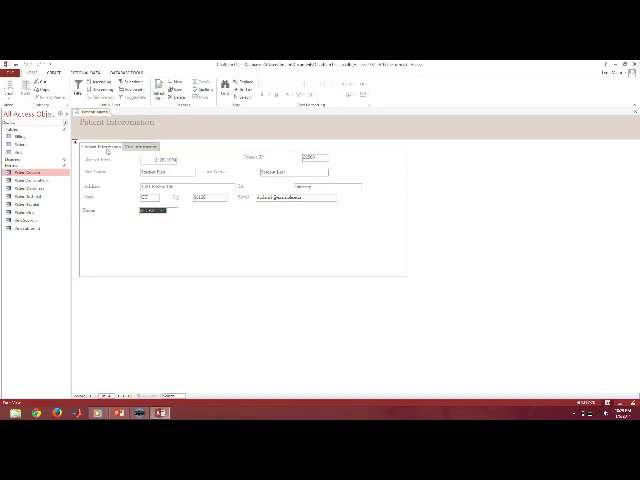
left_click(199, 297)
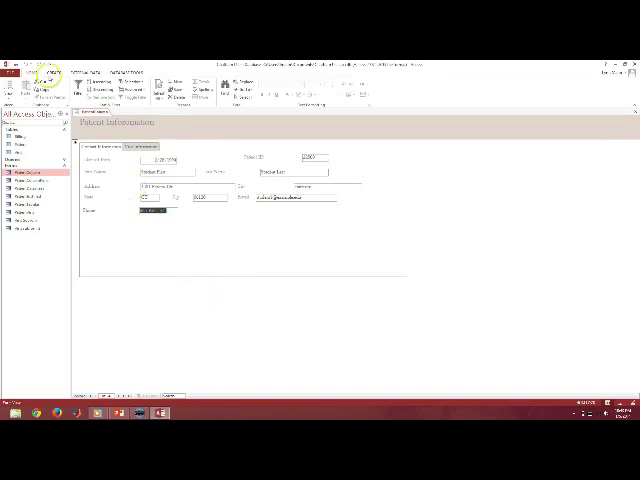
Step: Create a new blank form with Form Design and drag its grid wider and taller
left_click(53, 72)
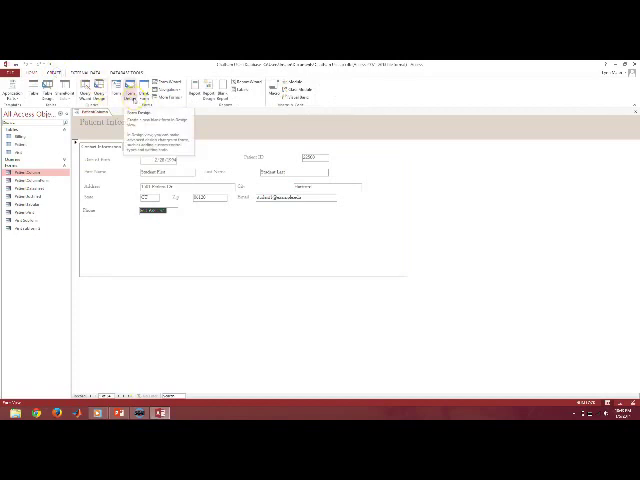
left_click(131, 90)
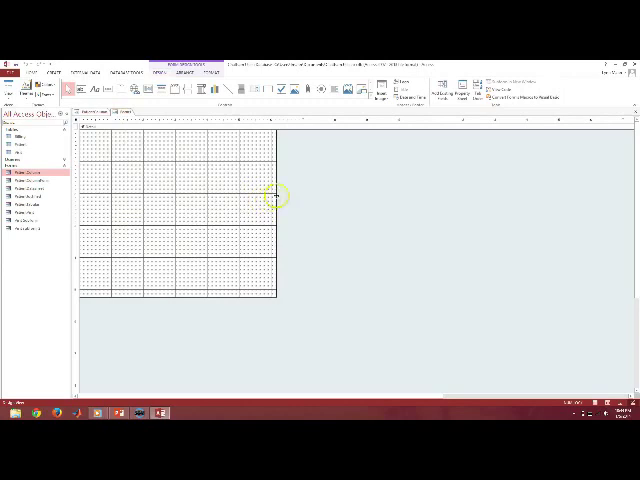
left_click_drag(276, 196, 334, 193)
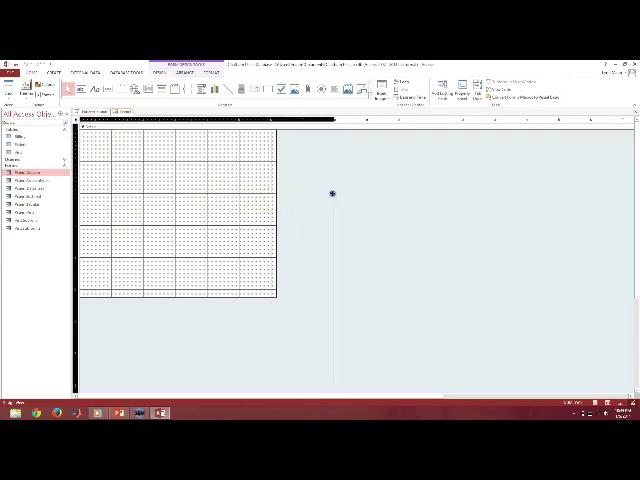
left_click_drag(334, 193, 334, 193)
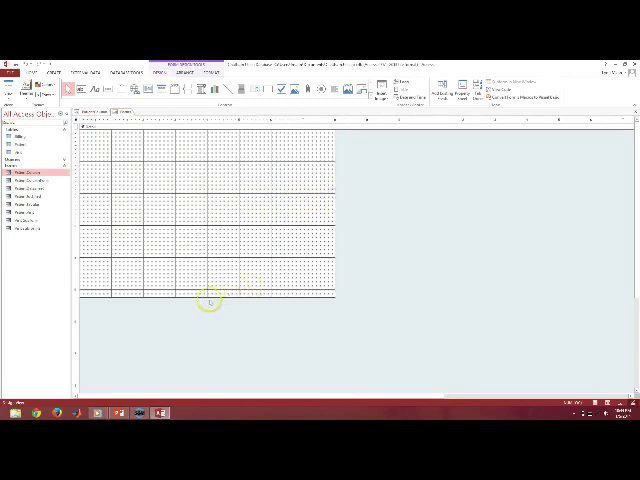
left_click_drag(209, 296, 209, 321)
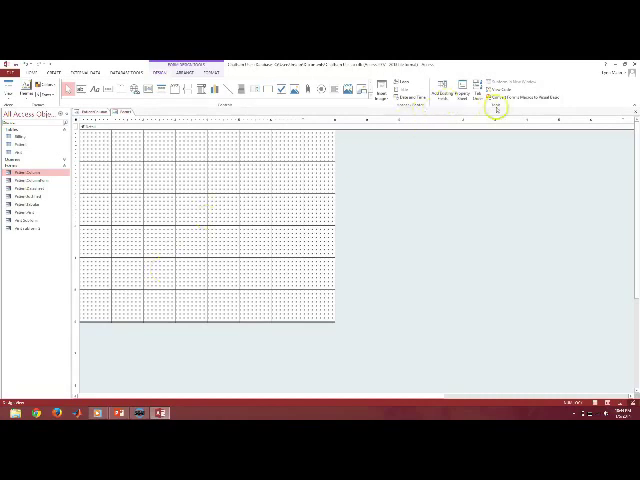
left_click(442, 92)
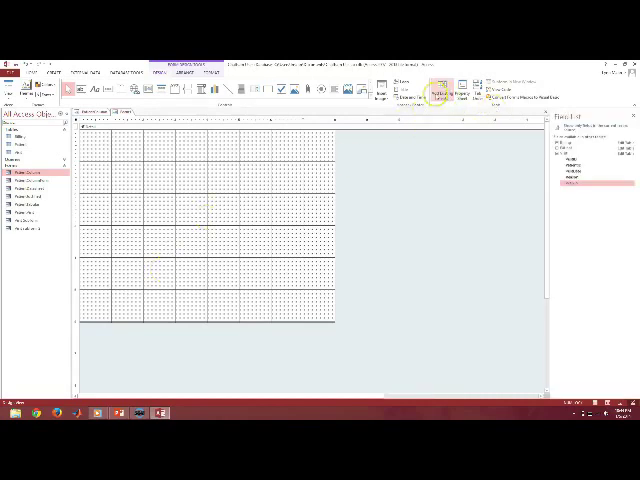
Step: Expand the Patient table in the field list and place Patient ID and Last Name
left_click(558, 146)
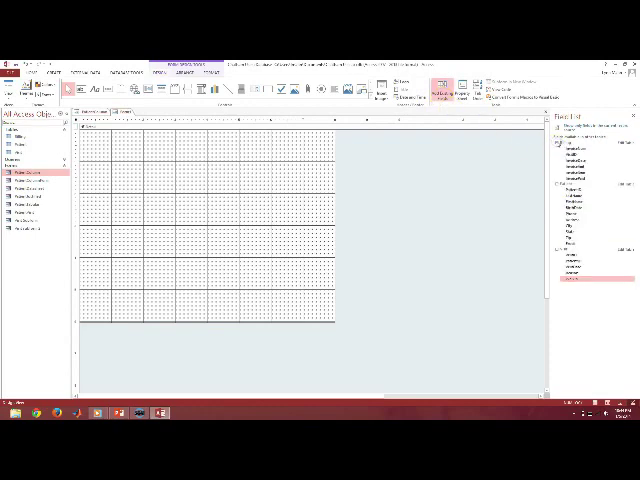
left_click(558, 142)
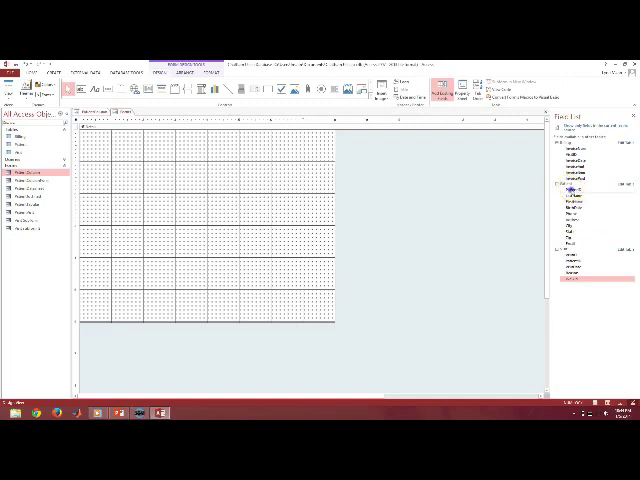
left_click_drag(570, 189, 351, 213)
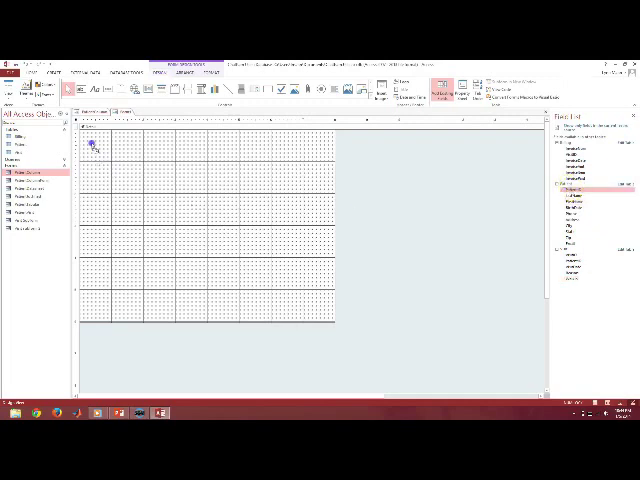
left_click_drag(92, 144, 93, 145)
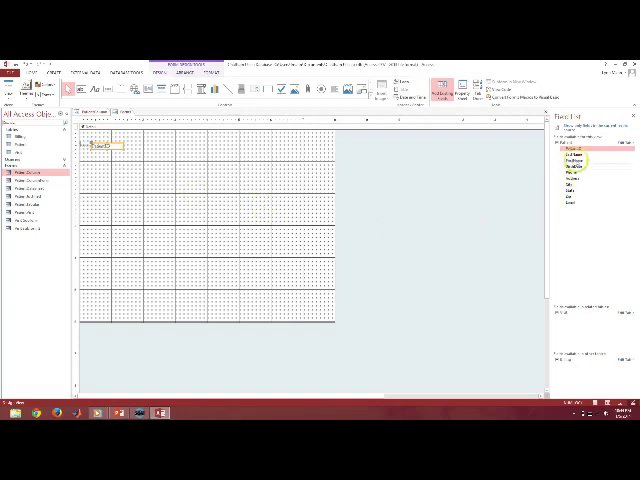
mouse_move(573, 155)
left_mouse_down()
mouse_move(188, 160)
mouse_move(157, 147)
left_mouse_up()
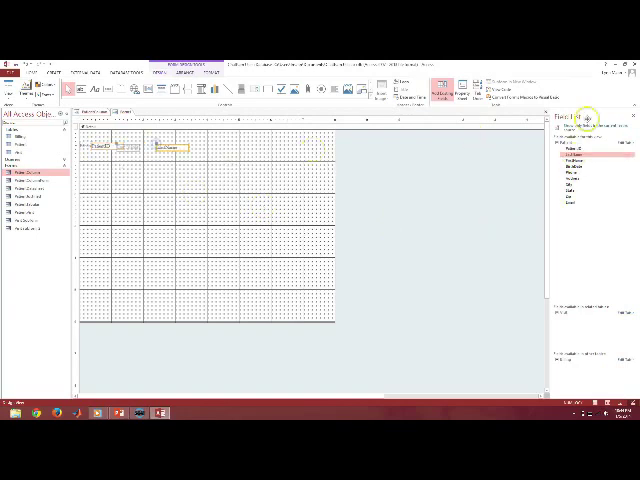
left_click_drag(580, 160, 177, 163)
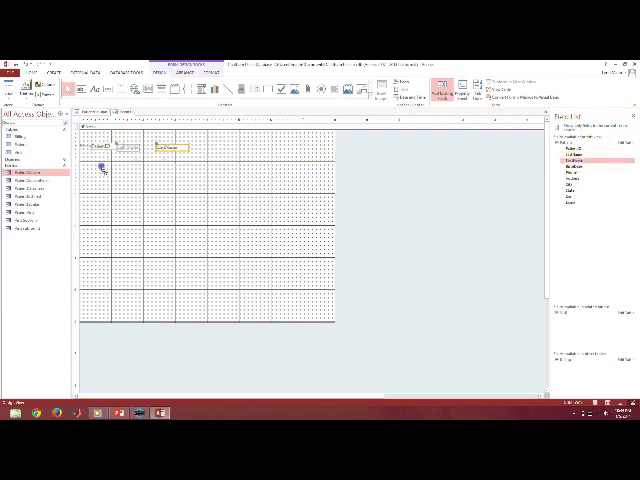
Step: Add the First Name, Address, City, State and Zip fields below them
left_click_drag(125, 163, 125, 164)
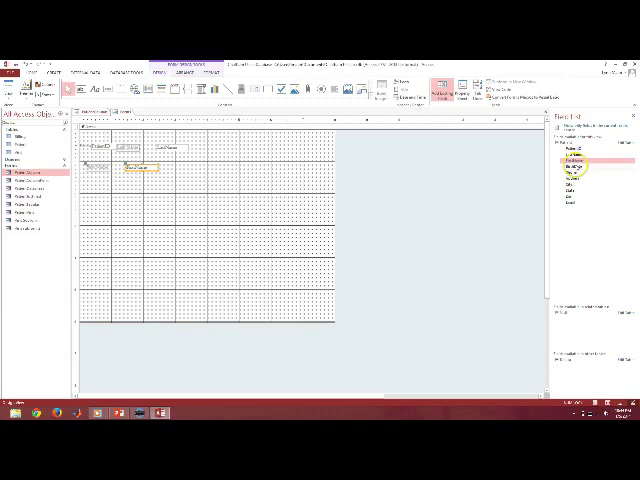
left_click_drag(576, 178, 280, 188)
left_click_drag(96, 186, 96, 186)
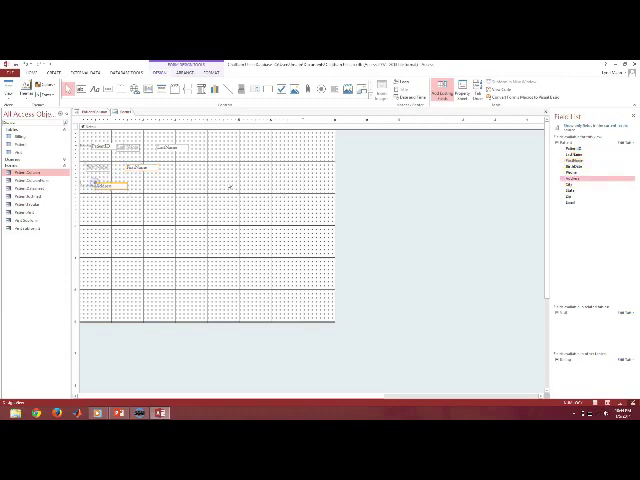
left_click_drag(572, 184, 276, 206)
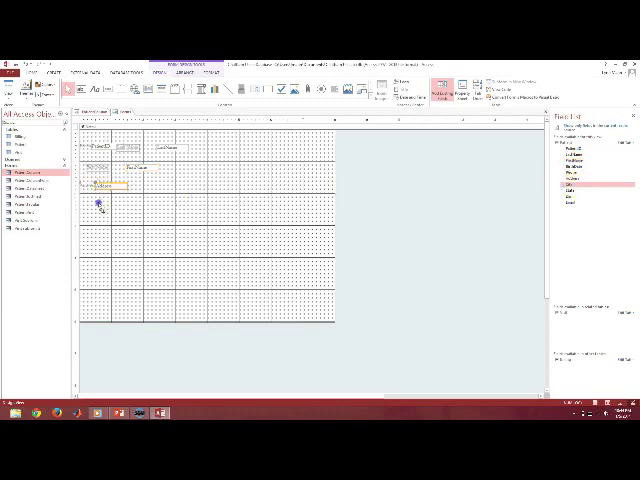
left_click_drag(150, 188, 167, 186)
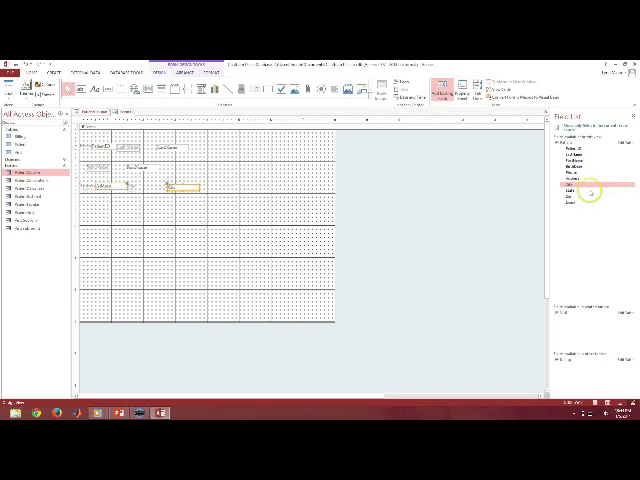
mouse_move(576, 190)
left_mouse_down()
mouse_move(259, 197)
mouse_move(244, 186)
left_mouse_up()
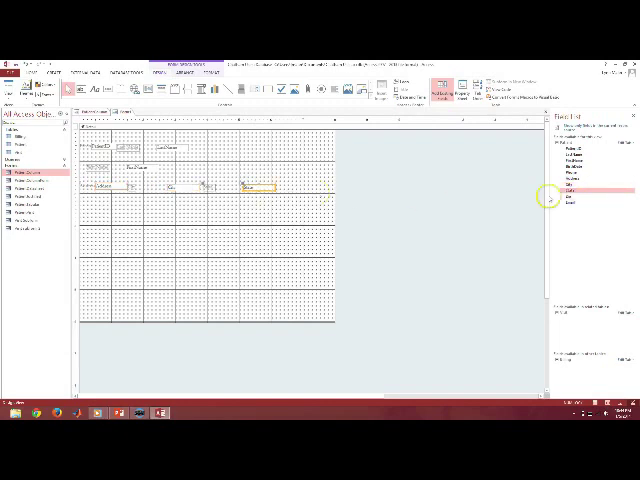
left_click_drag(570, 197, 551, 198)
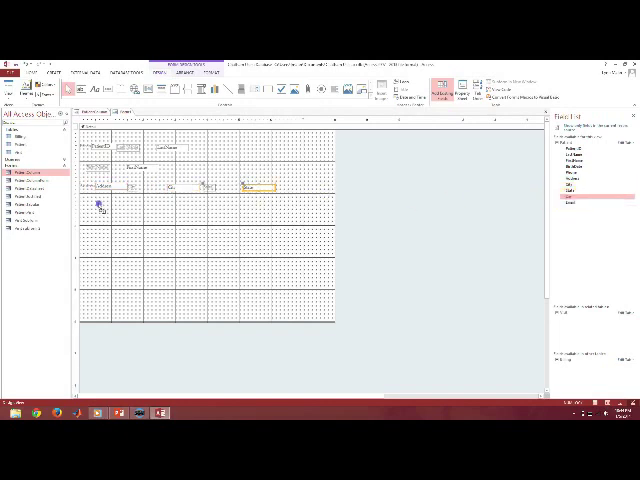
left_click_drag(100, 207, 100, 207)
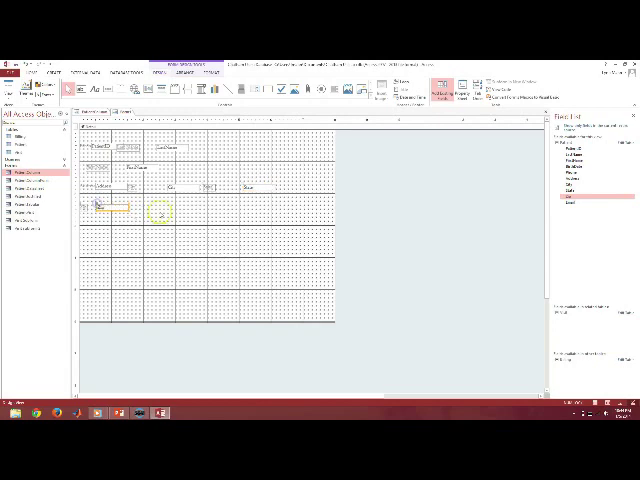
left_click(559, 312)
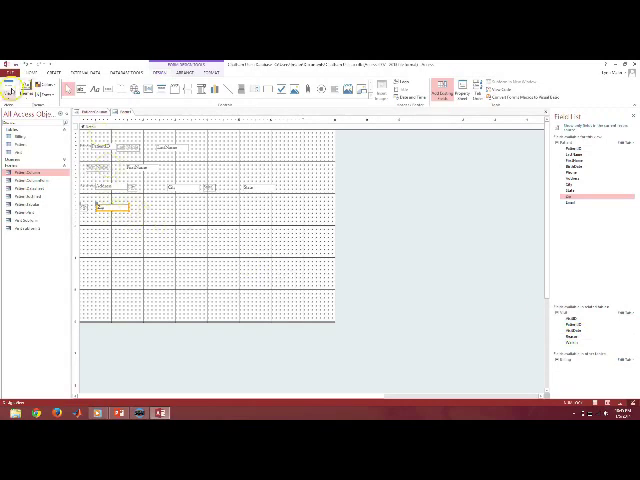
left_click(10, 82)
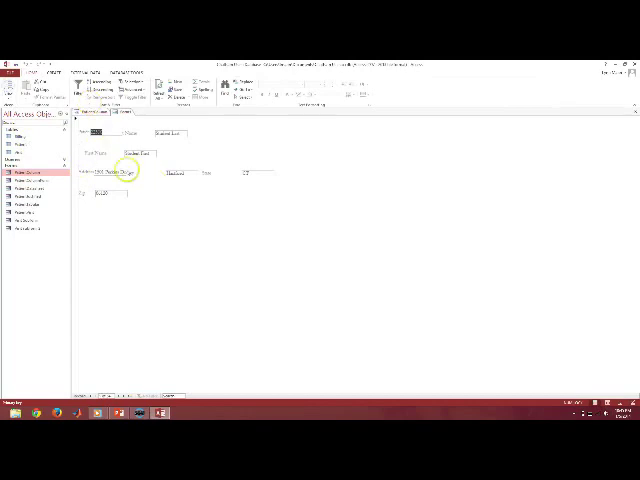
left_click(10, 93)
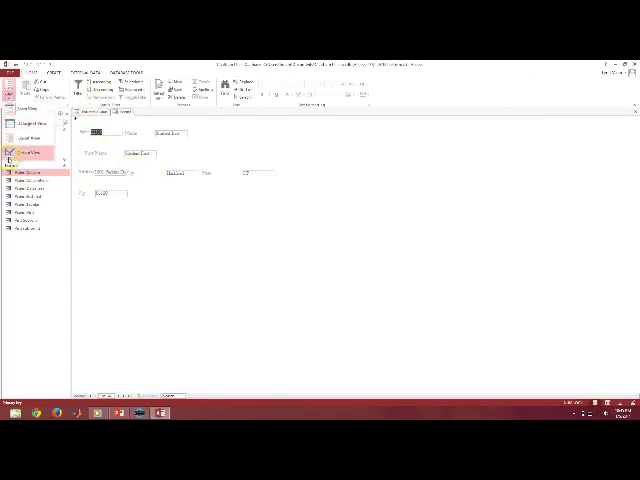
left_click(14, 153)
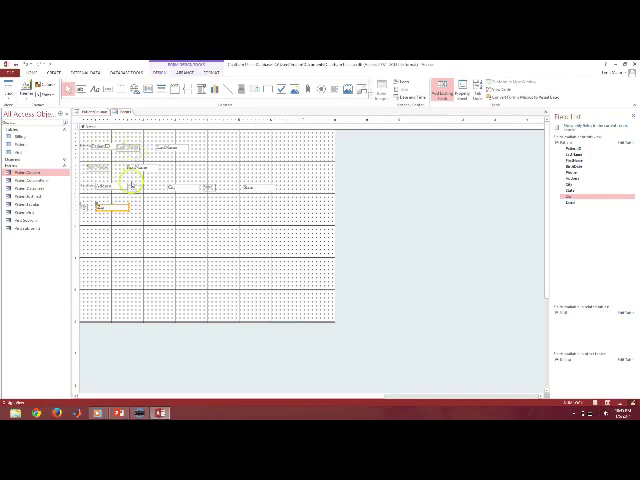
Step: Move the ID field right and stack First Name and Address under Last Name
left_click(103, 146)
left_click(129, 148)
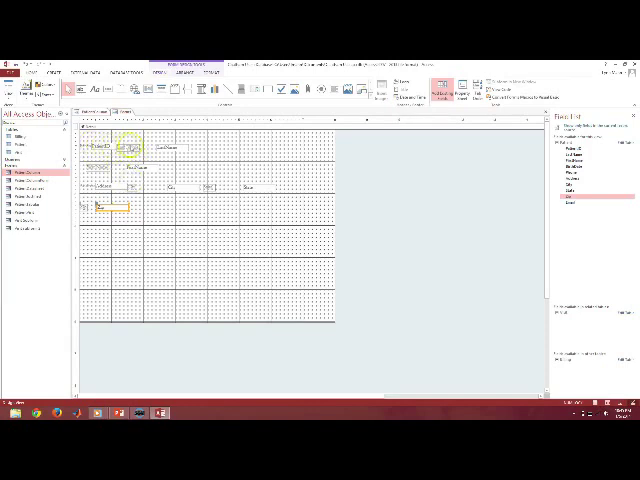
left_click_drag(131, 147, 234, 145)
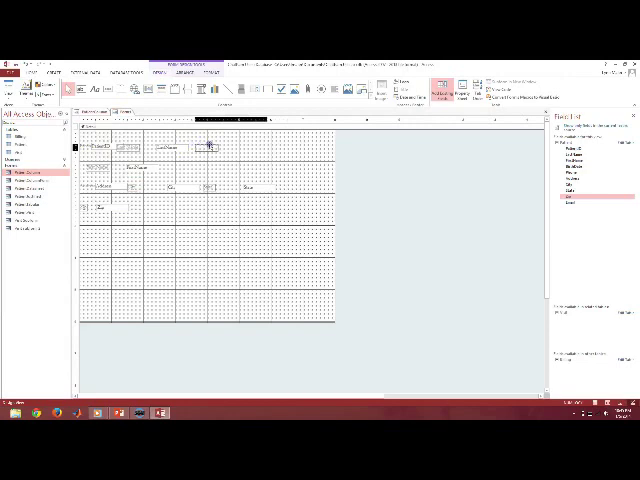
left_click(99, 166)
left_click_drag(99, 166, 207, 163)
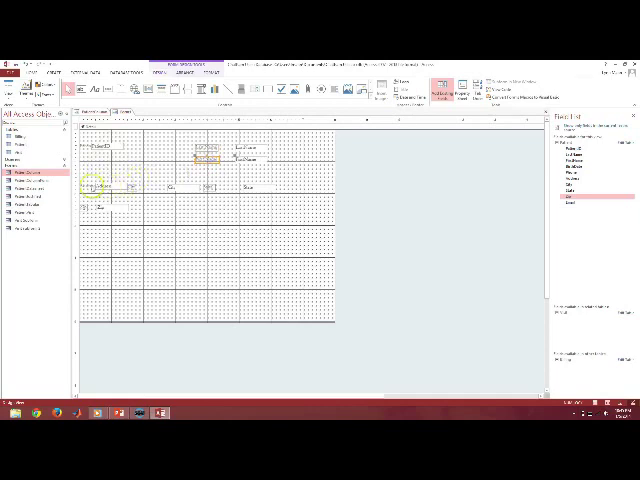
left_click_drag(87, 187, 198, 170)
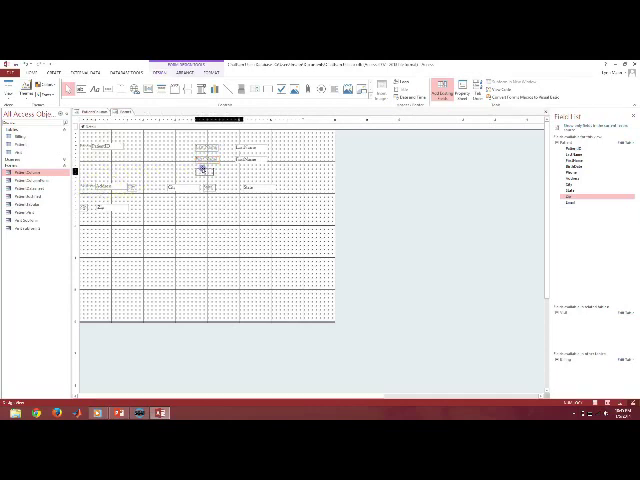
left_click_drag(202, 169, 200, 168)
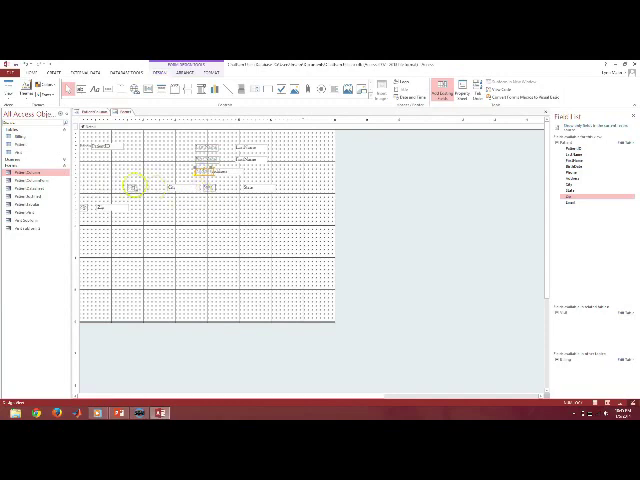
Step: Place City beside Address and Zip beside State, nudging Address left
left_click_drag(133, 186, 293, 170)
left_click(211, 187)
mouse_move(211, 187)
left_mouse_down()
mouse_move(256, 185)
mouse_move(203, 181)
left_mouse_up()
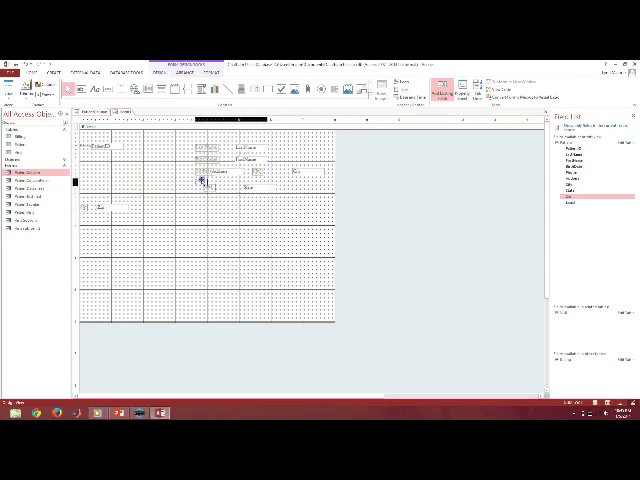
left_click(100, 205)
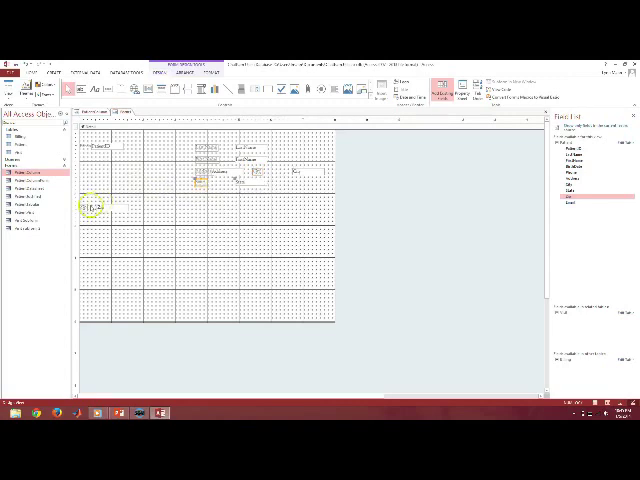
left_click_drag(87, 205, 286, 179)
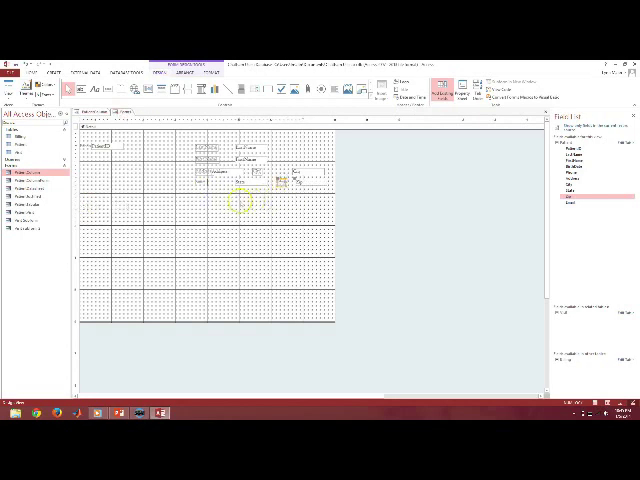
left_click_drag(220, 173, 200, 173)
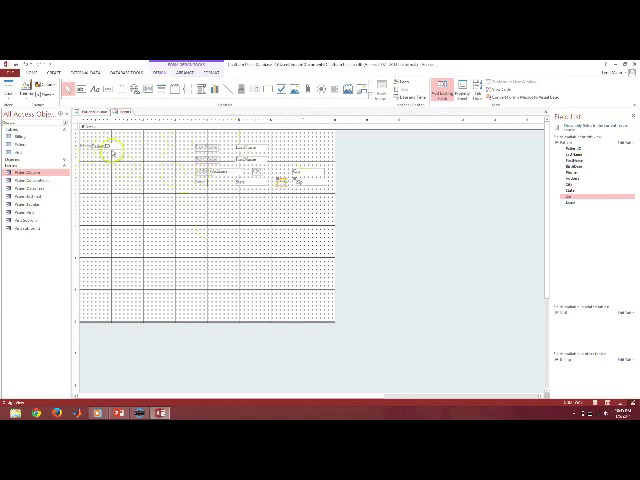
Step: Fine-tune positions: shift the ID field and City label right, State field left
left_click(103, 147)
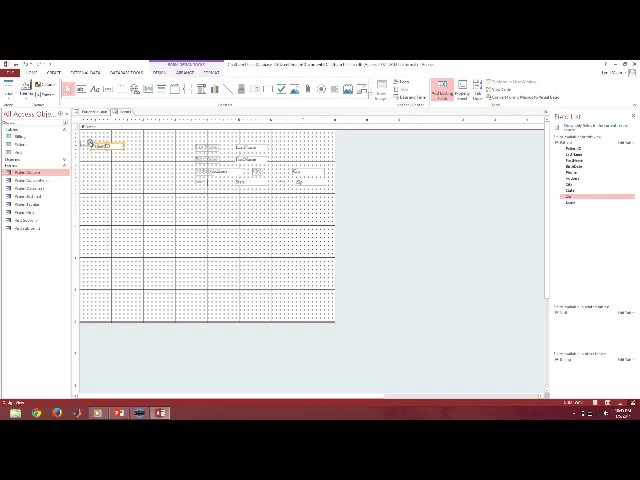
left_click_drag(90, 143, 110, 145)
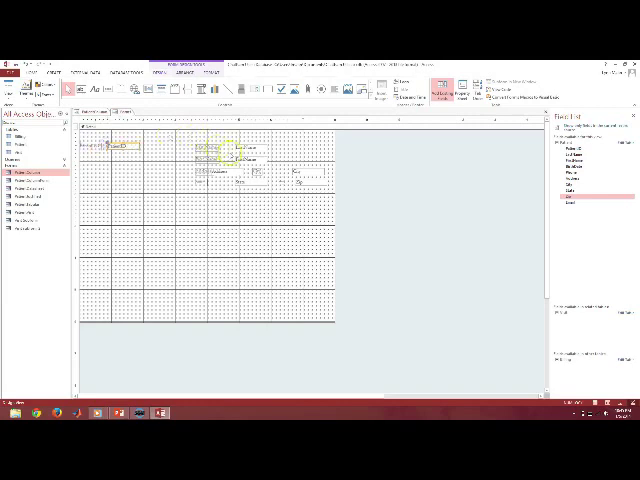
left_click(220, 171)
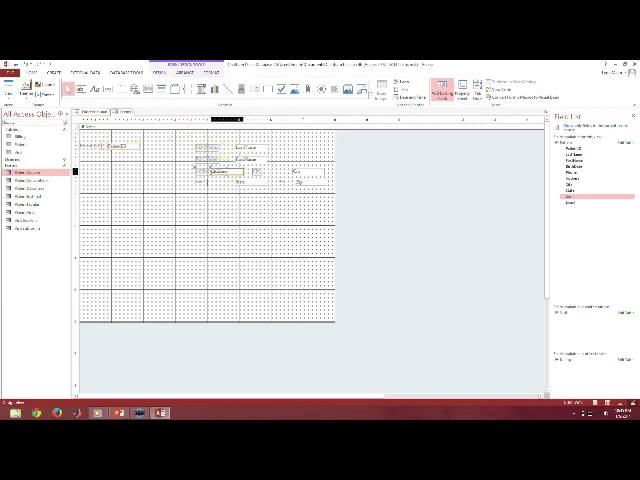
left_click(252, 173)
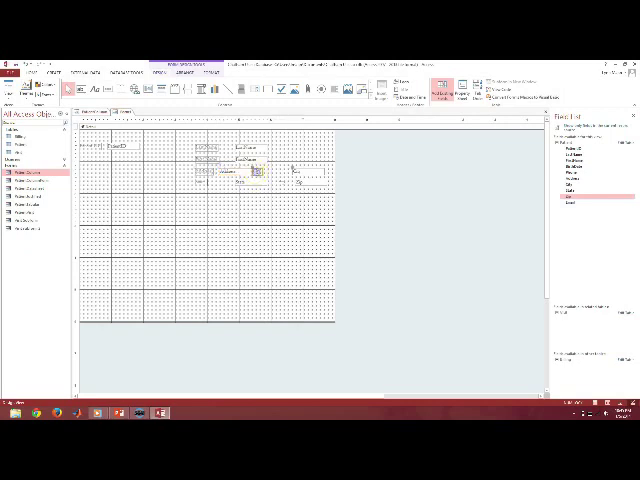
left_click_drag(255, 168, 279, 168)
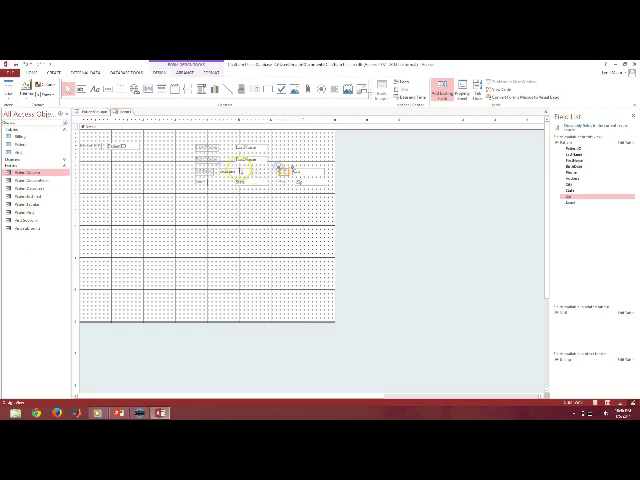
left_click(243, 183)
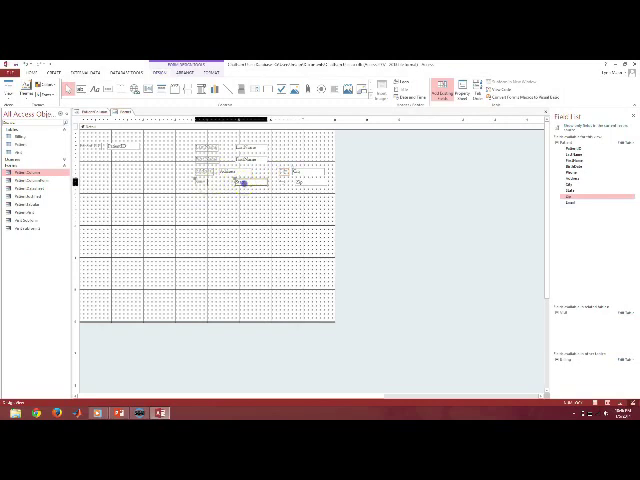
left_click_drag(234, 179, 213, 178)
Step: Move the Zip text box left and preview the rearranged form in Form view
left_click(277, 181)
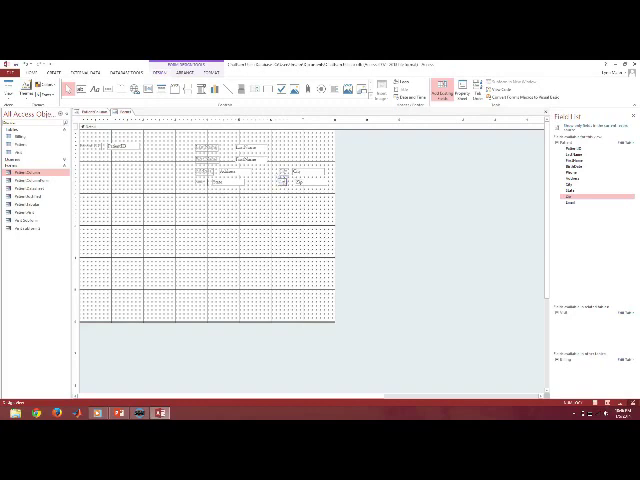
left_click(301, 179)
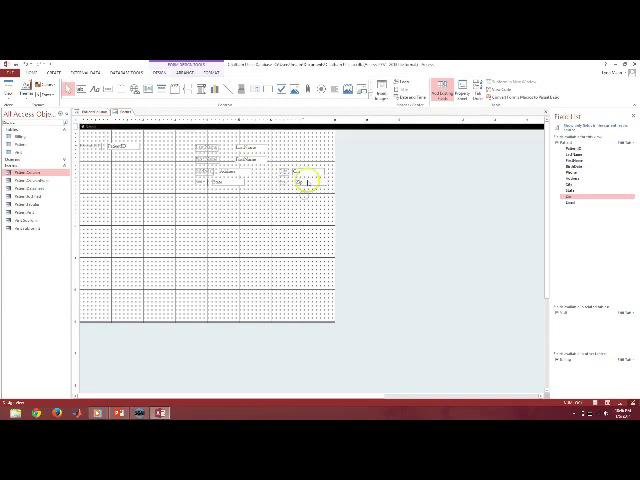
left_click(308, 180)
left_click_drag(308, 180, 272, 184)
left_click(143, 179)
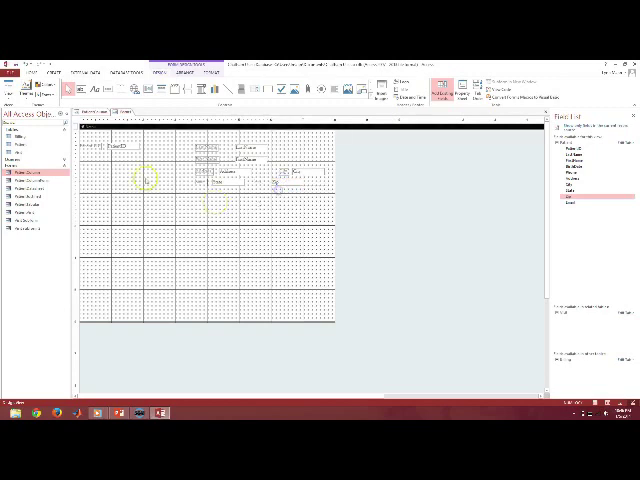
left_click(10, 84)
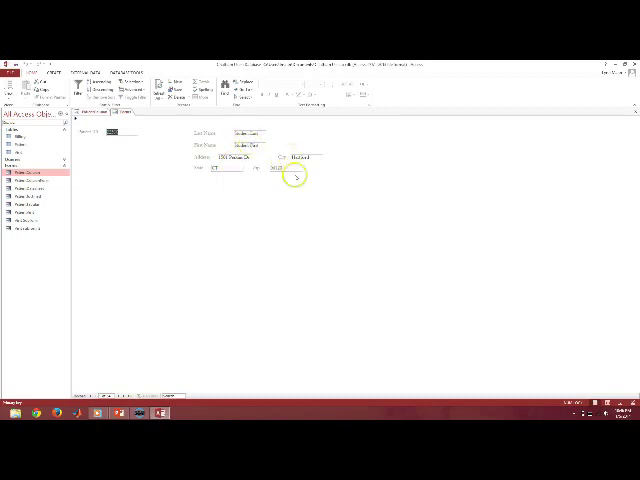
left_click(9, 99)
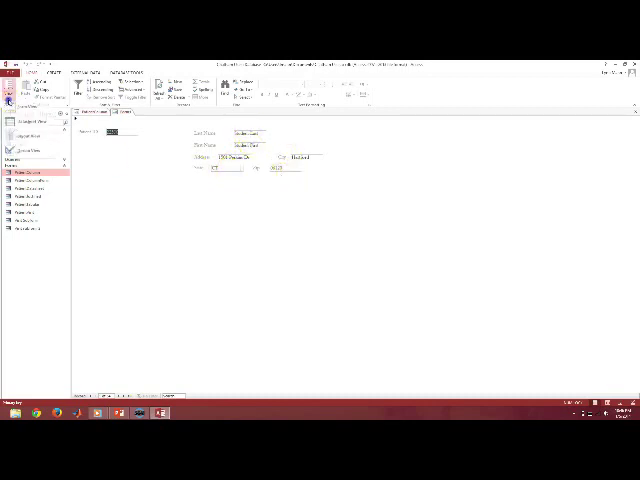
Step: Return to Design View and left-align the Address and State text boxes
left_click(24, 151)
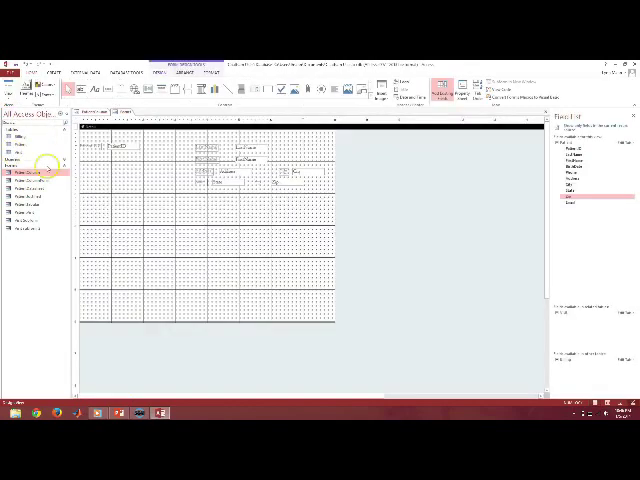
left_click(229, 172)
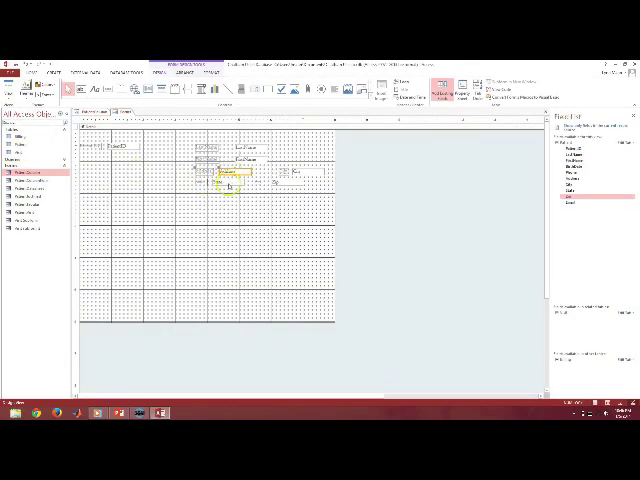
left_click(228, 184, "shift")
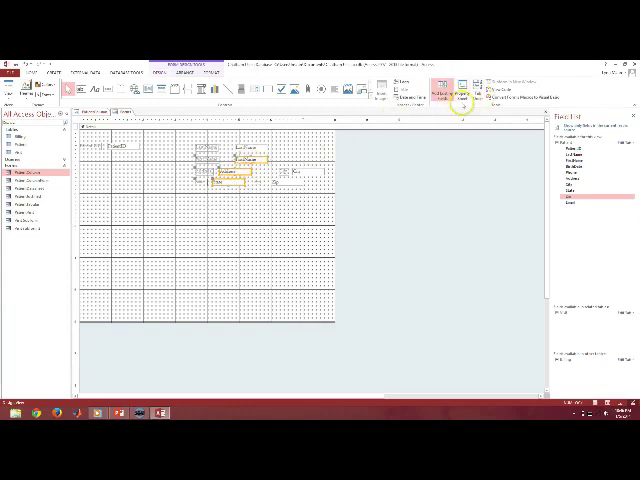
left_click(190, 73)
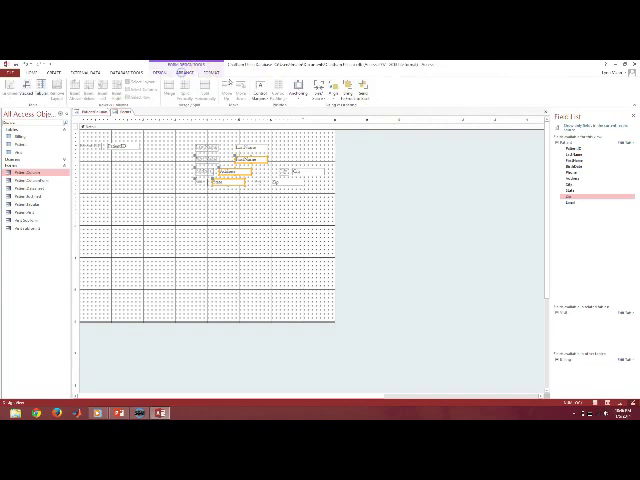
left_click(332, 88)
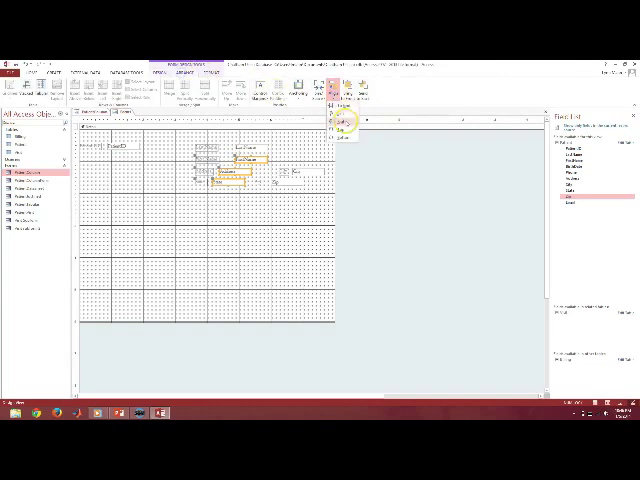
left_click(341, 121)
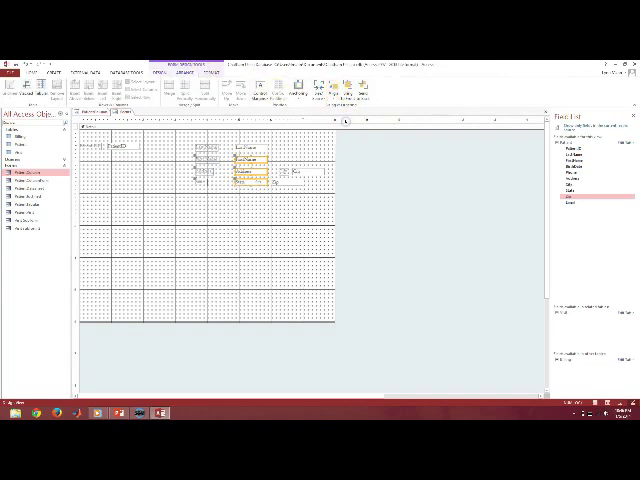
left_click(260, 184)
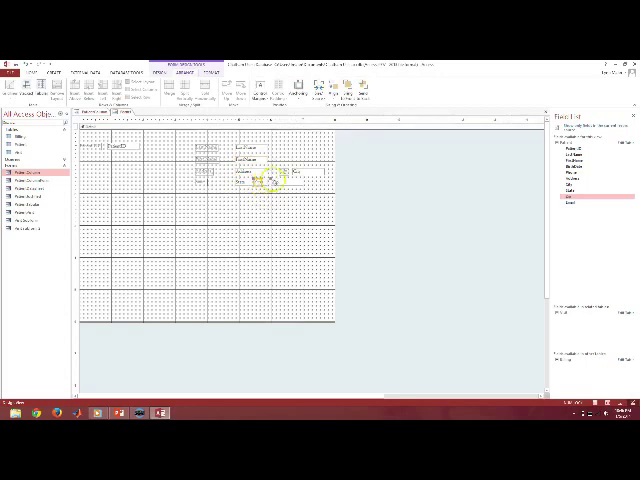
Step: Align the City and Zip fields and drag Zip back into the City row
left_click(278, 180)
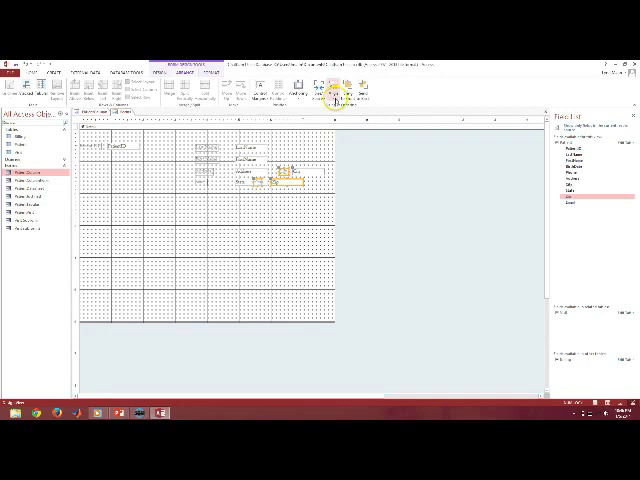
left_click(334, 88)
left_click(336, 121)
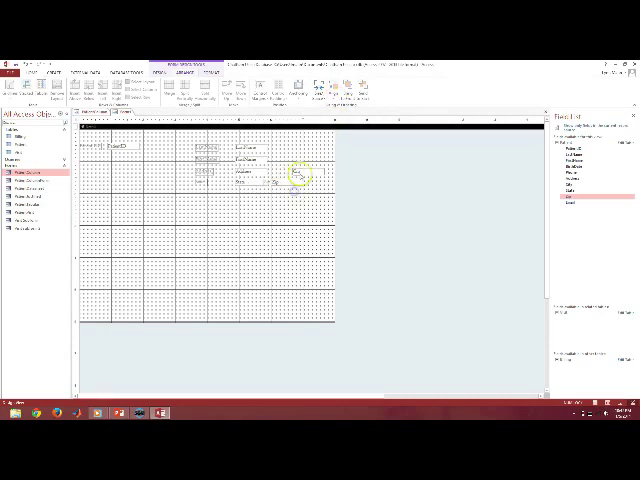
left_click_drag(272, 181, 298, 172)
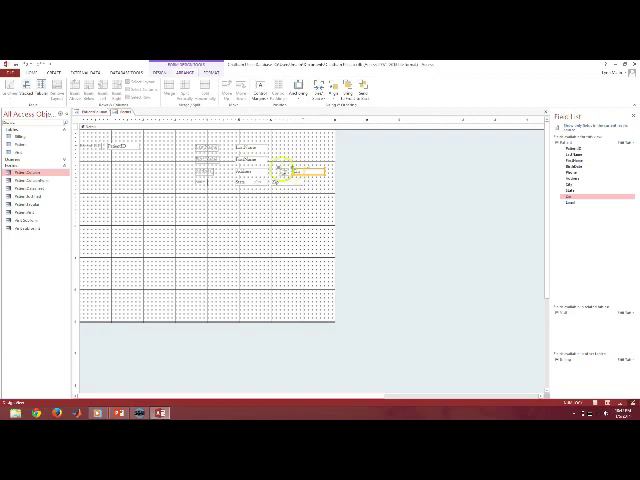
mouse_move(283, 172)
left_mouse_down()
mouse_move(274, 182)
mouse_move(303, 181)
mouse_move(291, 177)
left_mouse_up()
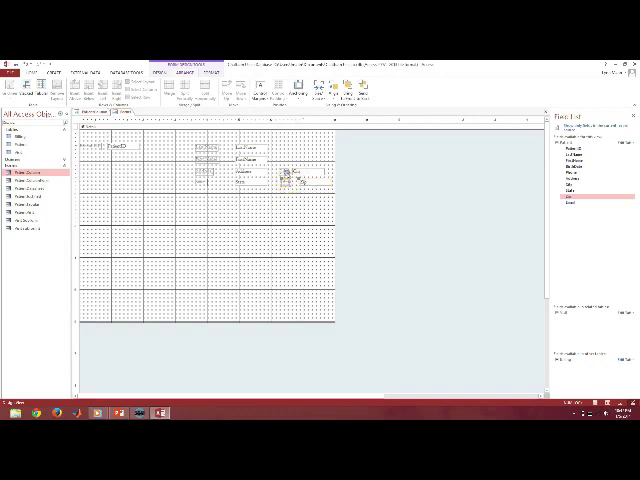
left_click(333, 90)
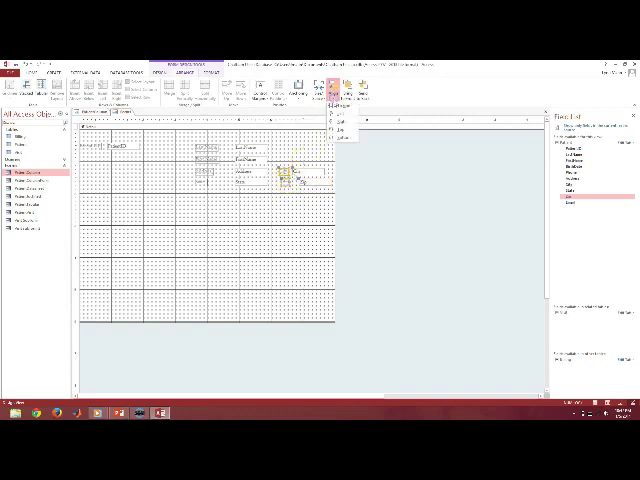
left_click(340, 128)
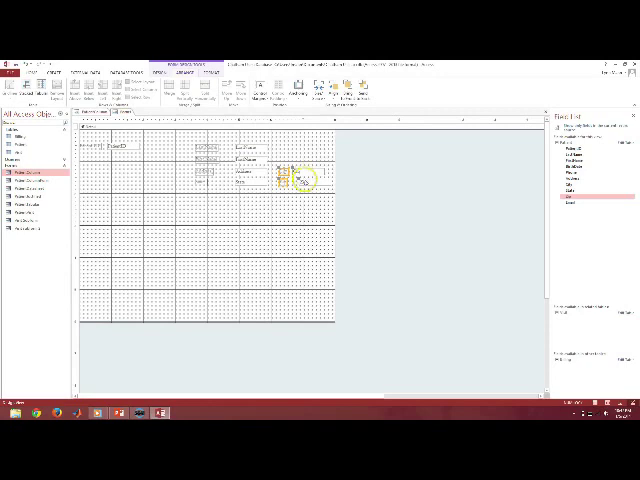
Step: Apply a final alignment to City and Zip, then preview the form in Form View
left_click(333, 90)
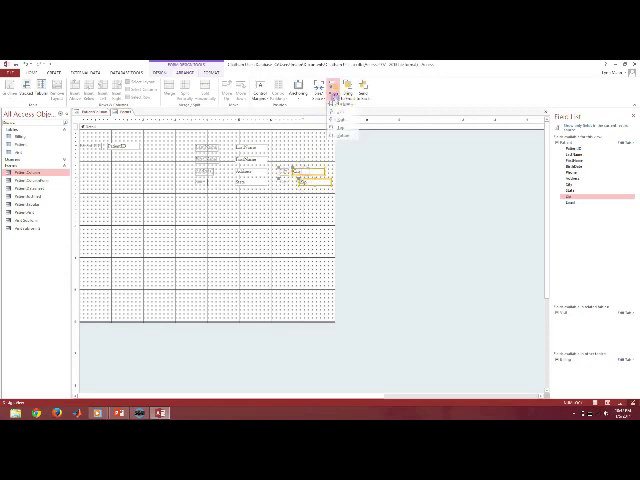
left_click(338, 118)
left_click(296, 197)
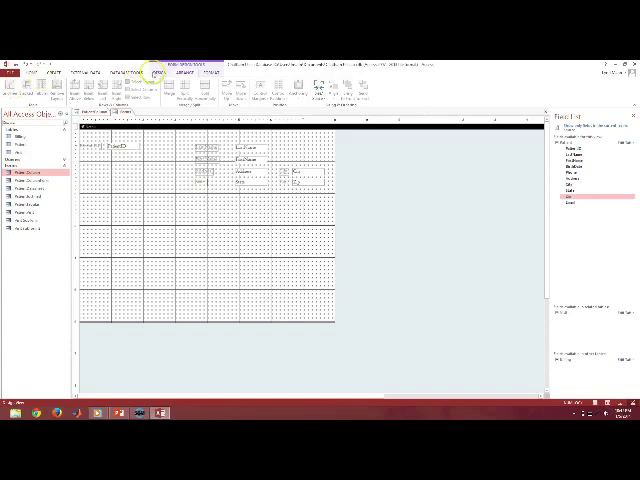
left_click(158, 73)
left_click(10, 86)
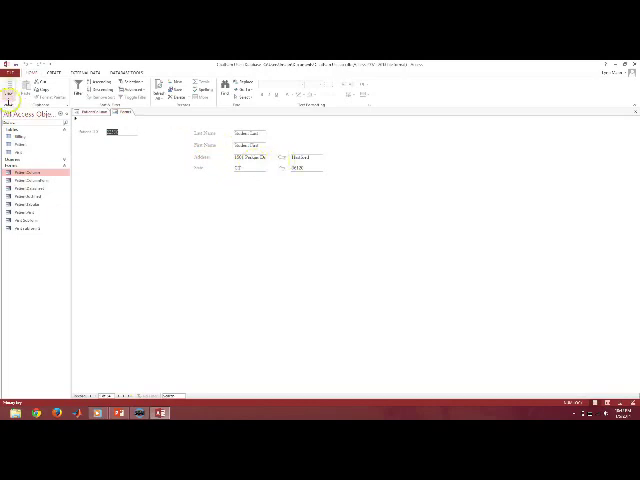
Step: Back in Design View, add a form header titled Information
left_click(9, 97)
left_click(22, 150)
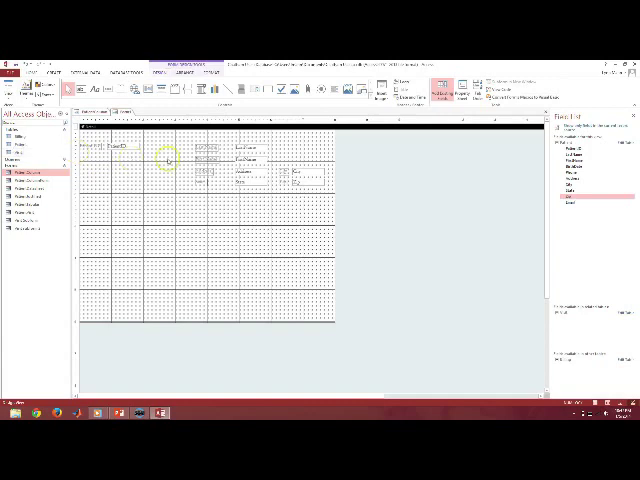
left_click(200, 270)
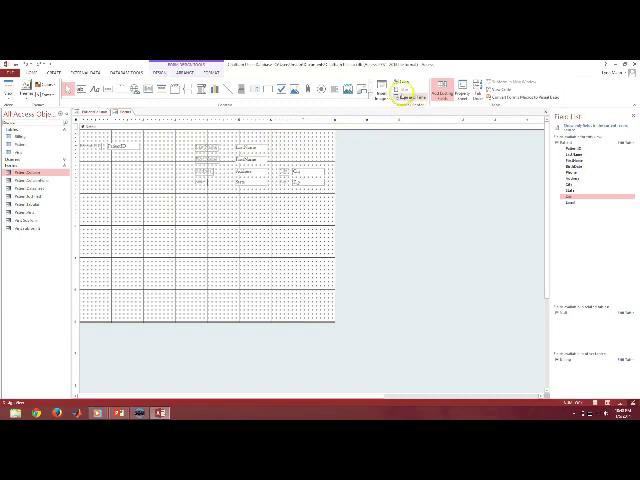
left_click(401, 88)
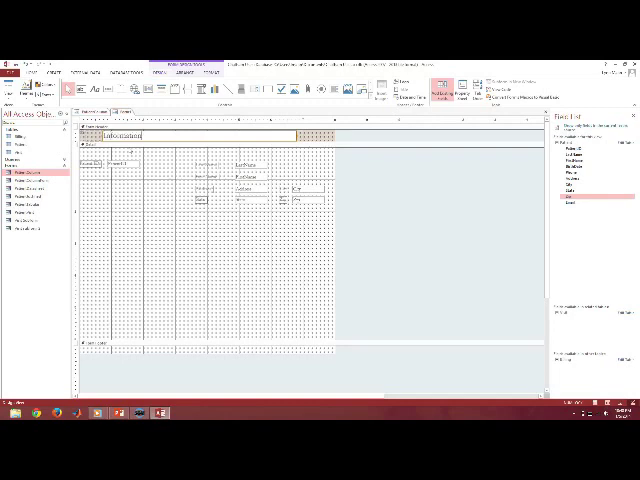
left_click(97, 137)
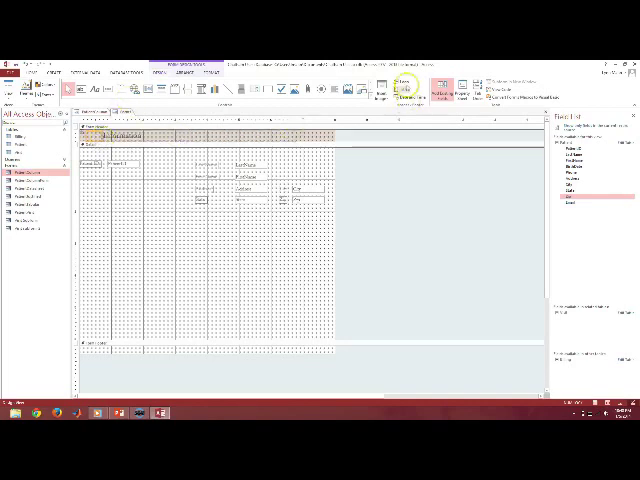
Step: Insert the heart image as the header logo and preview the form with data
left_click(404, 86)
left_click(86, 142)
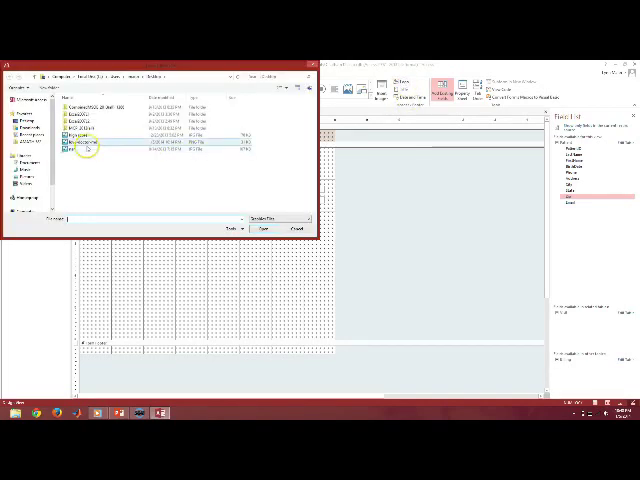
left_click(263, 228)
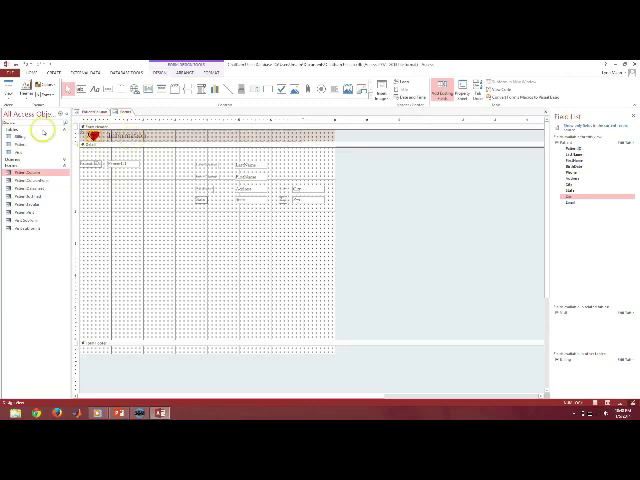
left_click(10, 86)
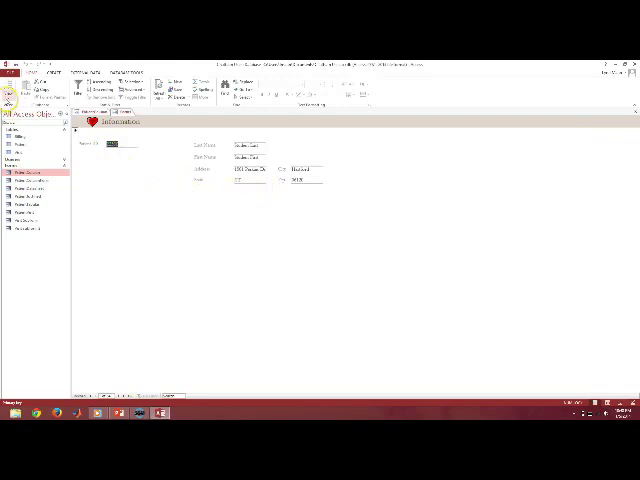
left_click(8, 93)
Step: Draw a subform below the patient details showing the chosen Billing table fields
left_click(20, 152)
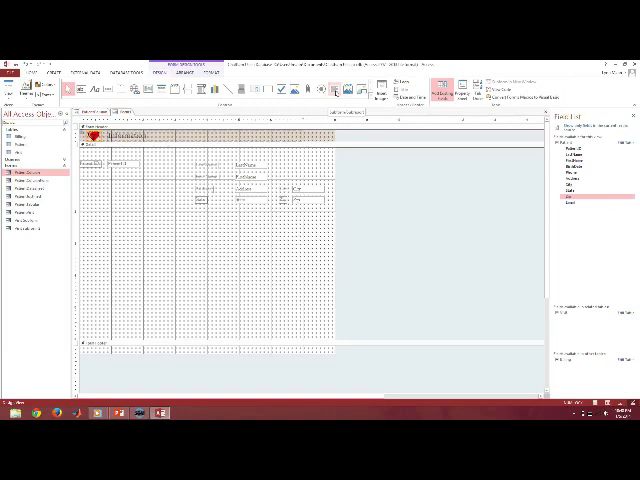
left_click(335, 89)
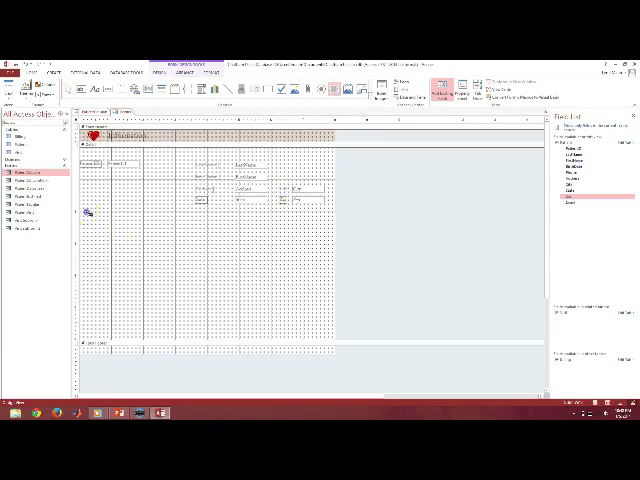
left_click_drag(87, 213, 313, 247)
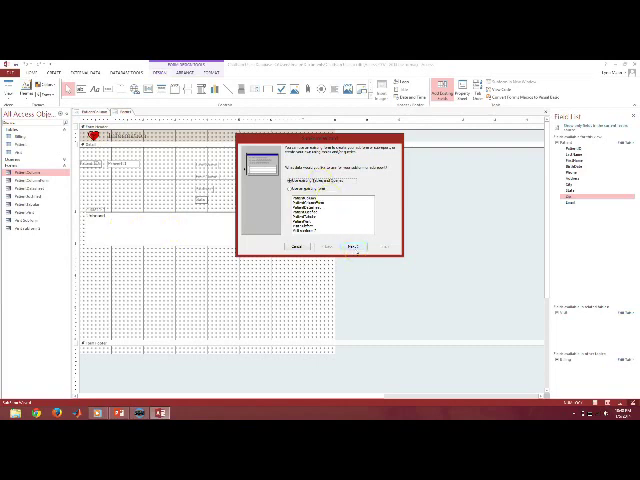
left_click(353, 247)
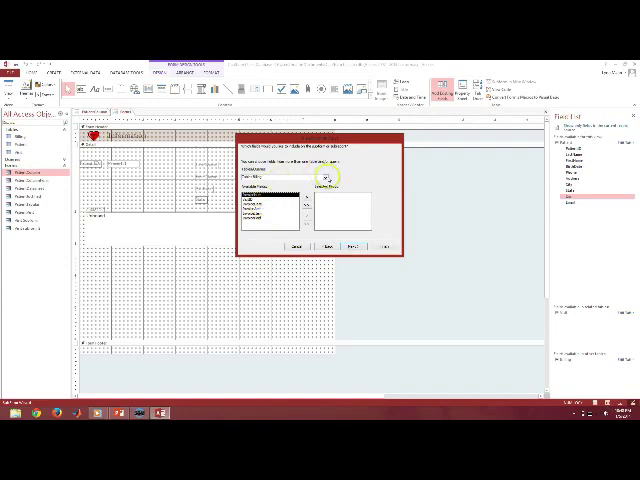
left_click(254, 204)
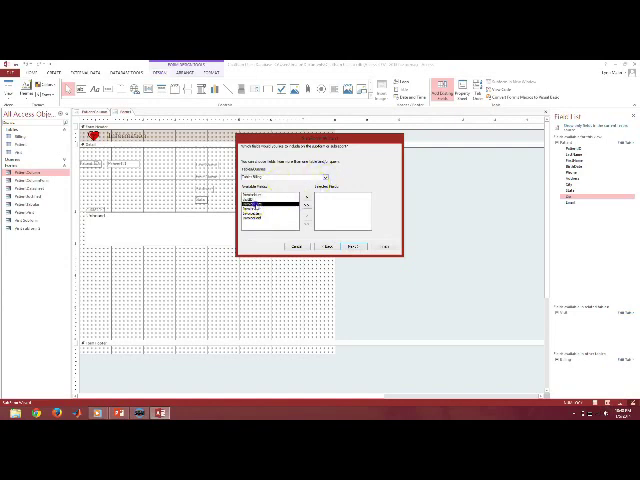
left_click(256, 209)
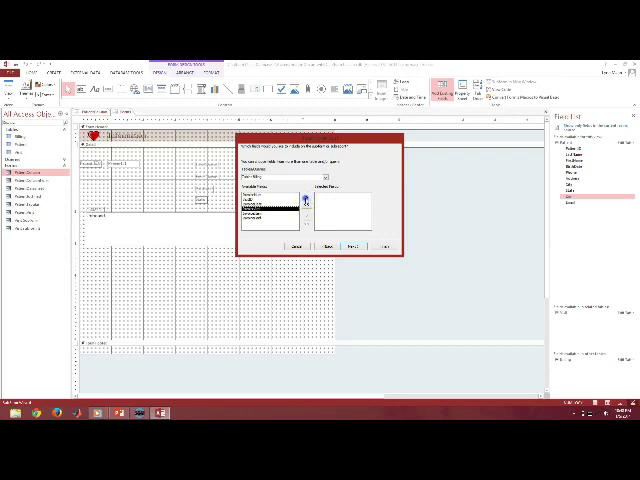
left_click(306, 200)
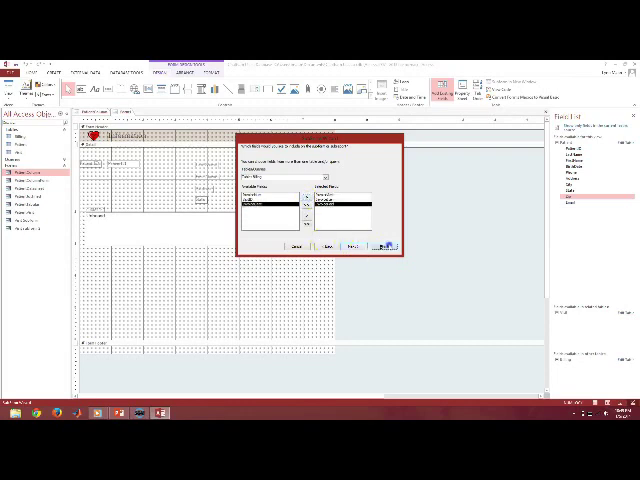
left_click(386, 246)
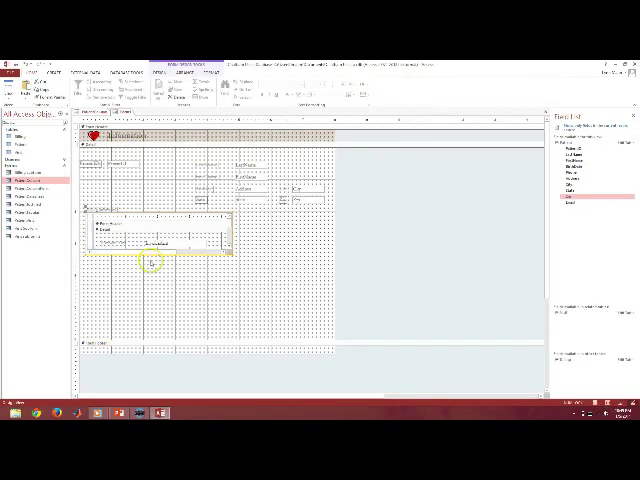
Step: Preview the form in Form View and move to another patient record
left_click(8, 84)
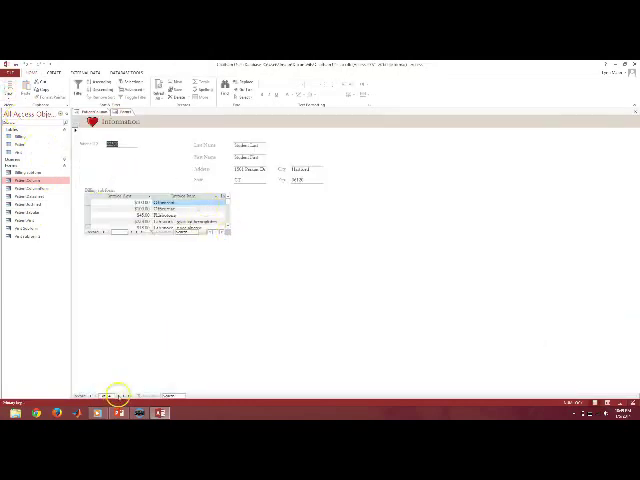
left_click(117, 397)
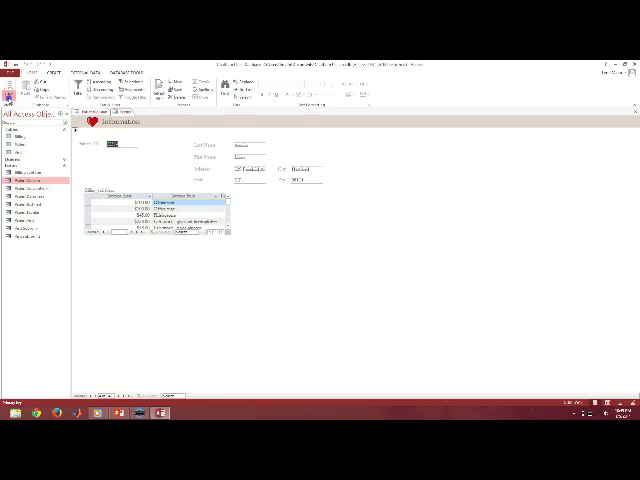
left_click(8, 88)
Step: Make the billing subform taller, check it in Form View, and return to Design View
left_click(16, 151)
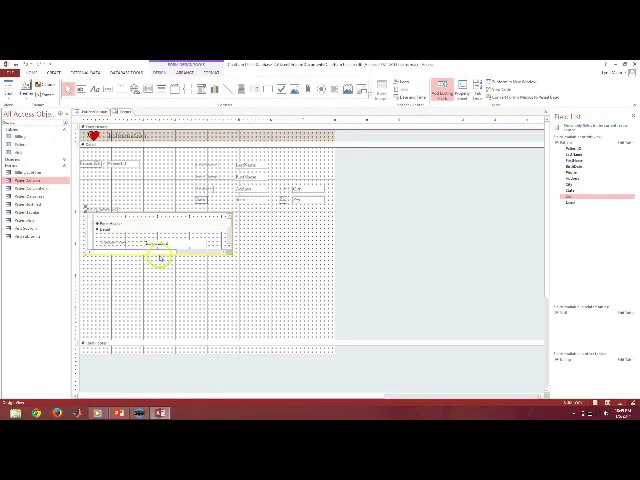
left_click_drag(158, 254, 162, 297)
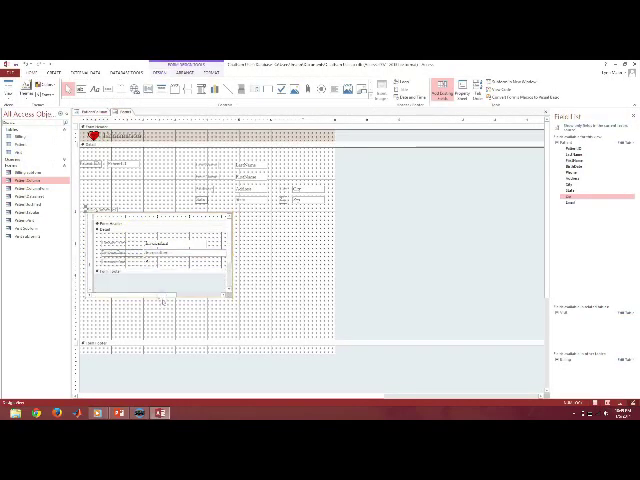
left_click_drag(159, 297, 158, 302)
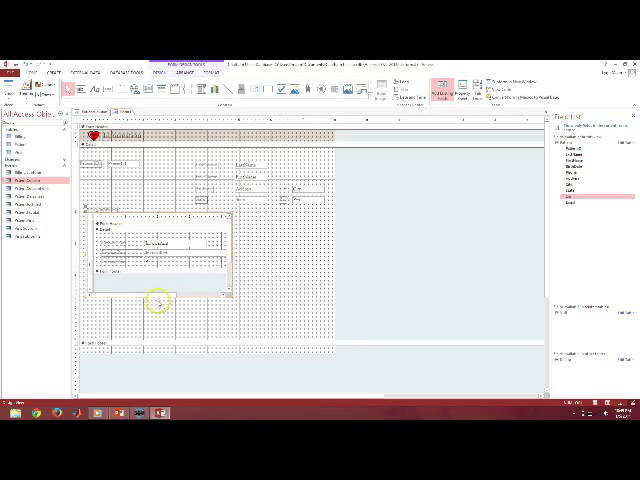
left_click_drag(158, 297, 160, 311)
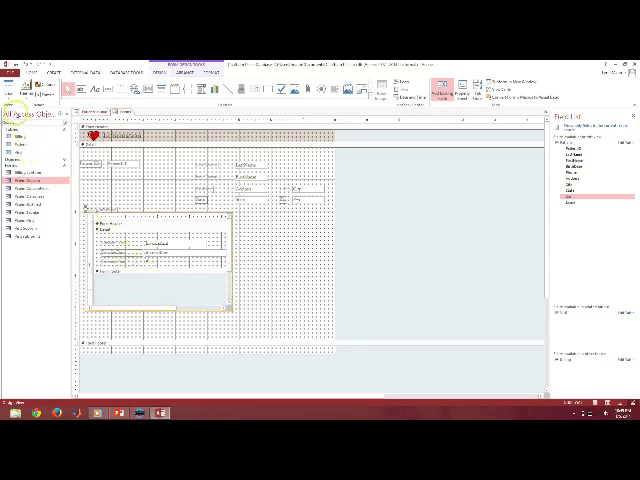
left_click(12, 86)
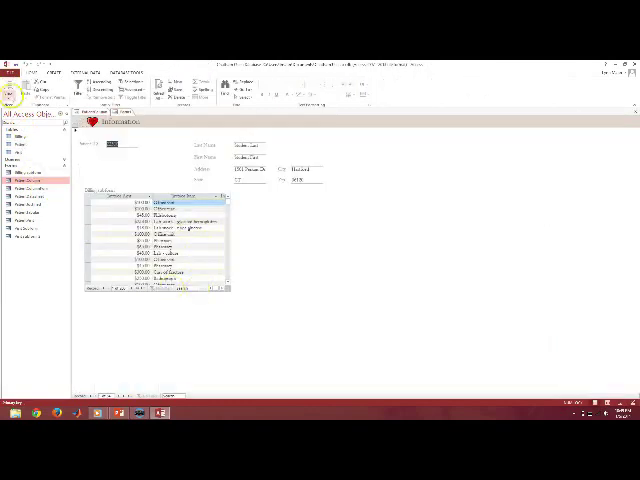
left_click(12, 86)
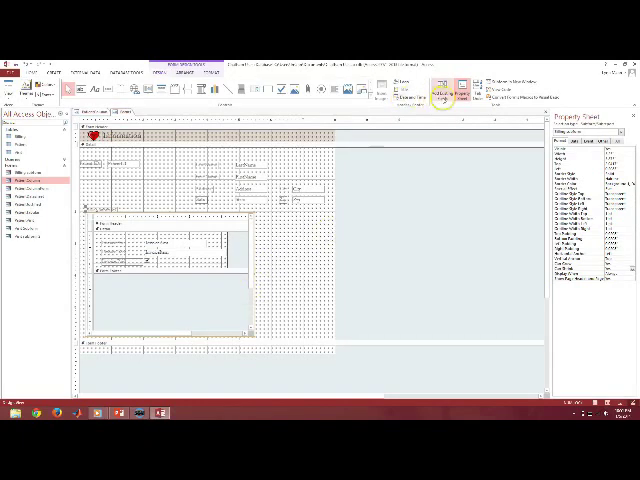
left_click(441, 93)
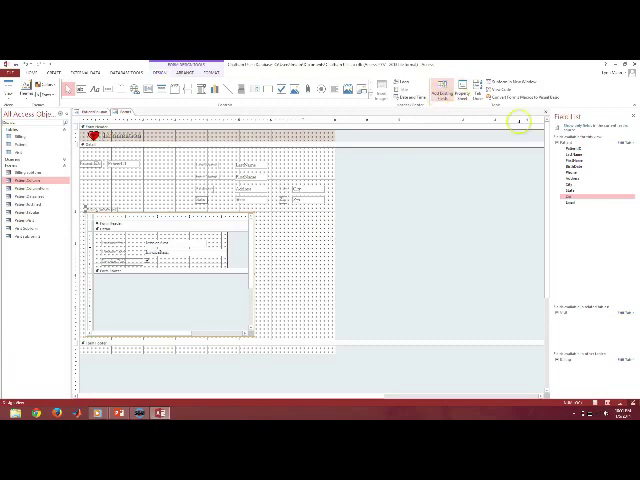
Step: Expand and collapse the patient and related tables in the Field List
left_click(558, 143)
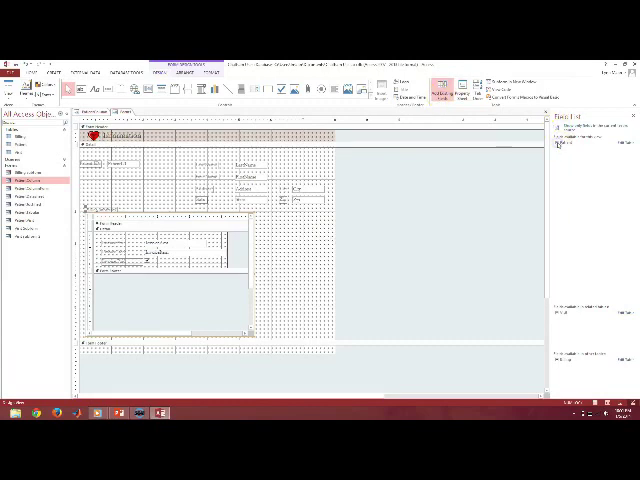
left_click(558, 143)
left_click(558, 359)
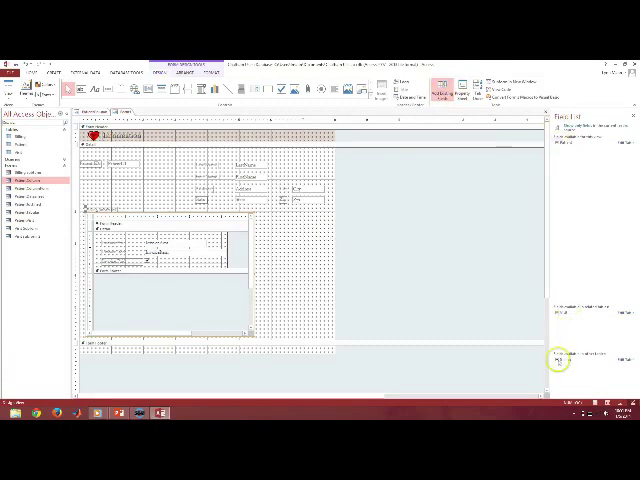
left_click(558, 359)
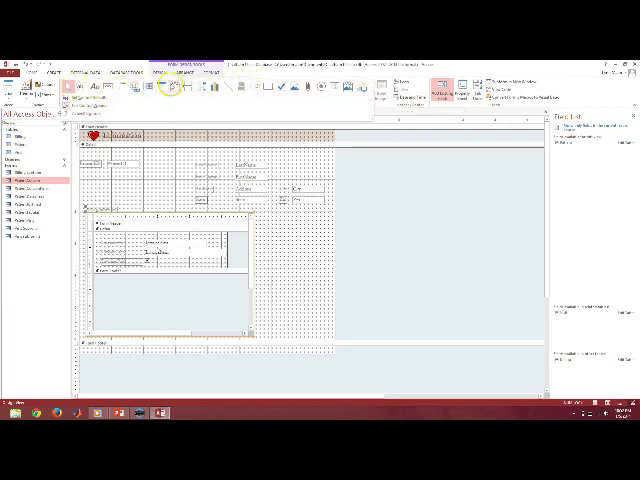
left_click(167, 87)
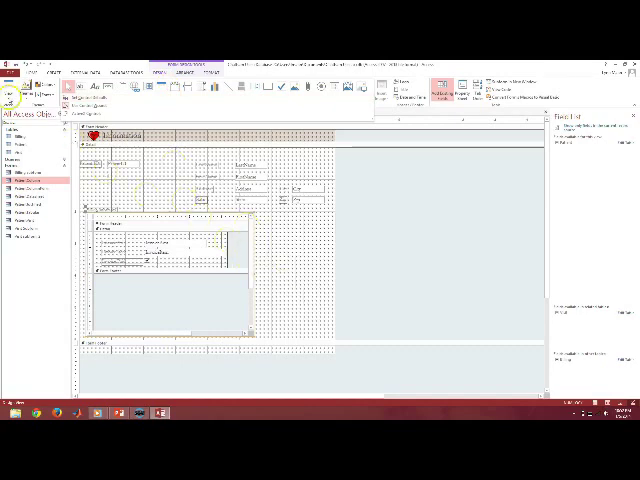
left_click(10, 90)
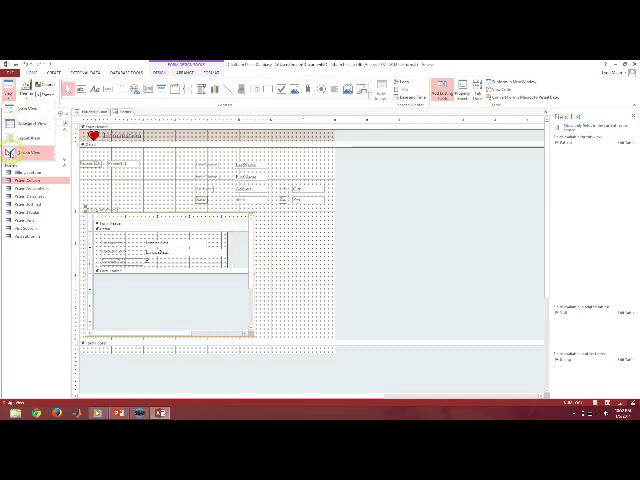
left_click(25, 107)
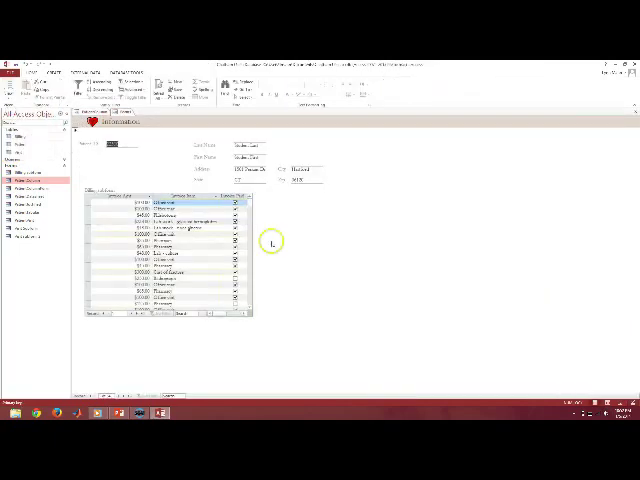
left_click(250, 206)
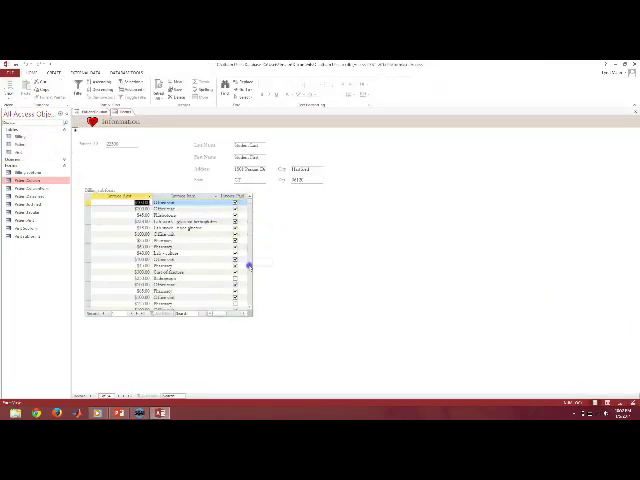
left_click(250, 310)
left_click_drag(250, 303, 244, 200)
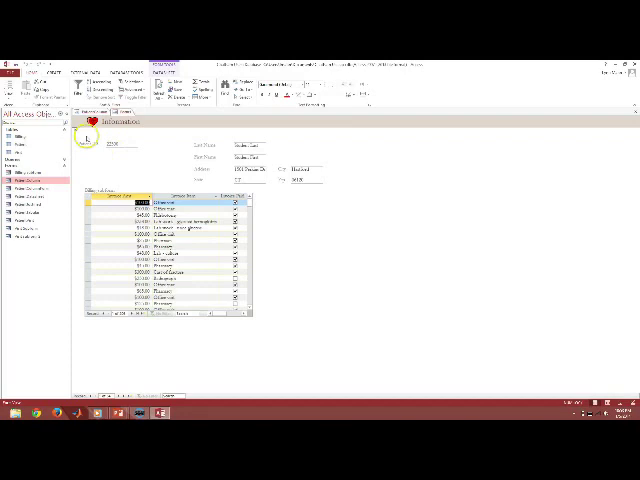
left_click(10, 85)
left_click(10, 152)
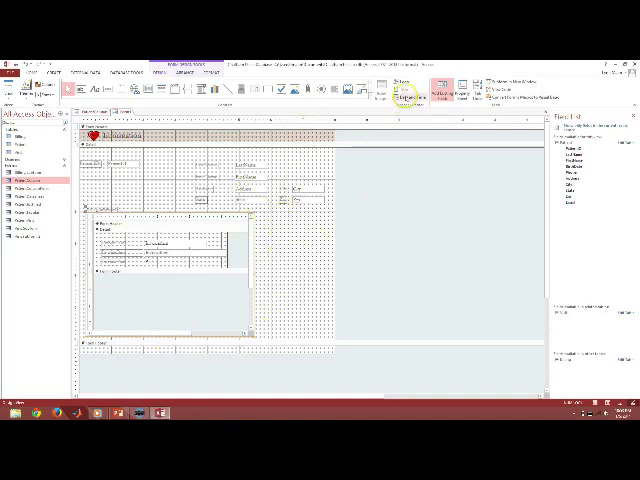
left_click(406, 97)
Step: Insert the date and time, move them into the form footer, and enlarge the footer
left_click(322, 237)
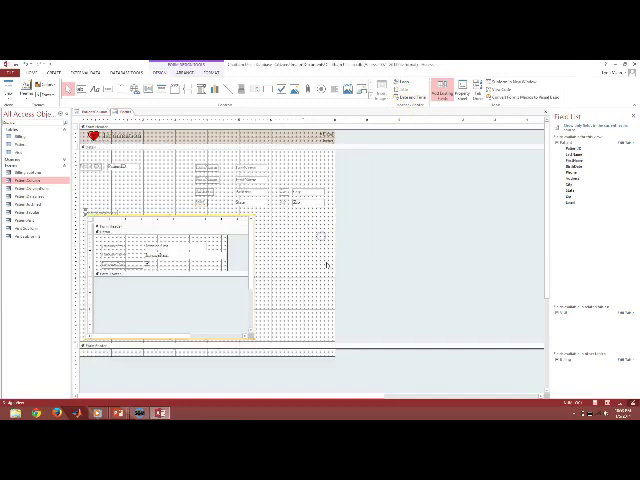
left_click(322, 136)
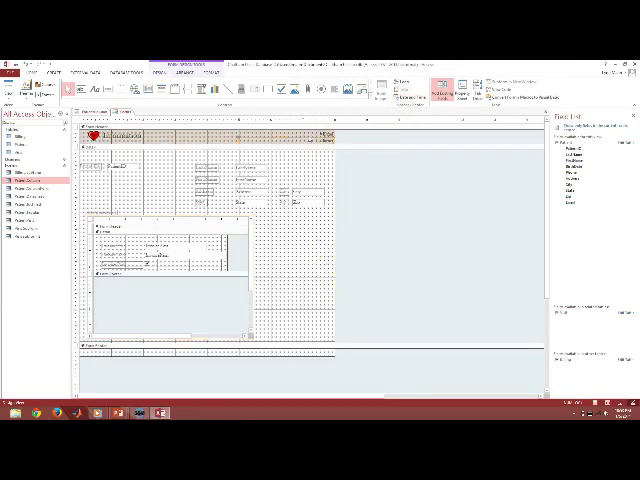
left_click_drag(322, 136, 307, 347)
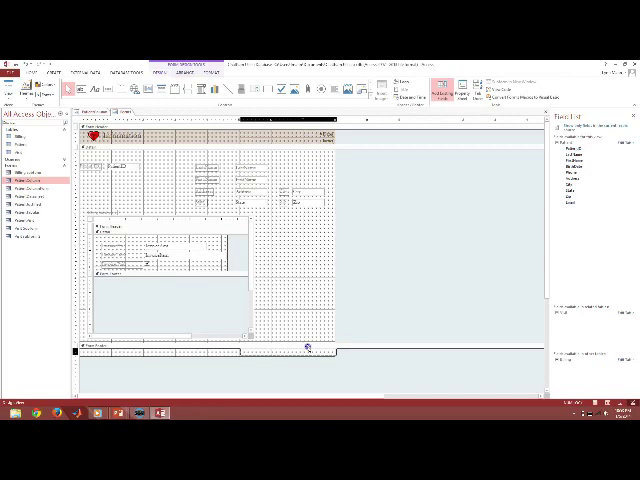
left_click_drag(303, 350, 303, 347)
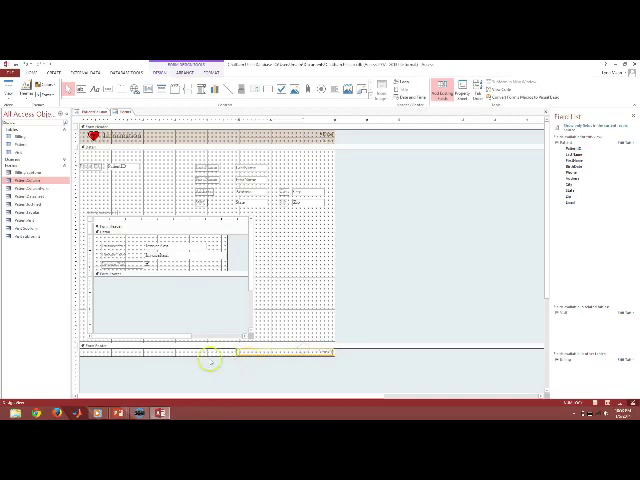
left_click_drag(202, 355, 200, 379)
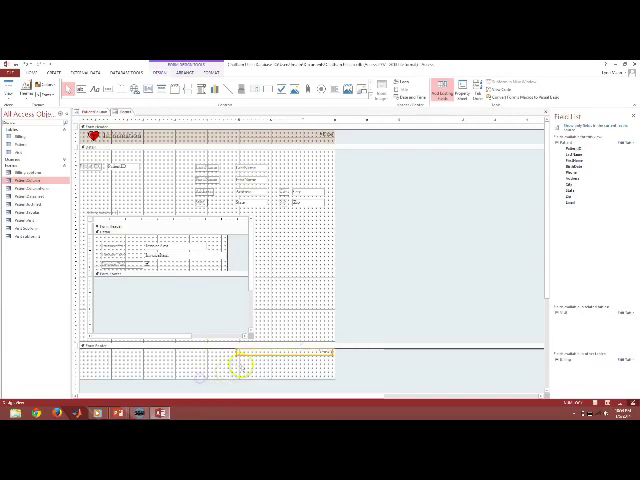
Step: Select the footer's date and time controls and browse the Format and Arrange options
left_click(307, 136)
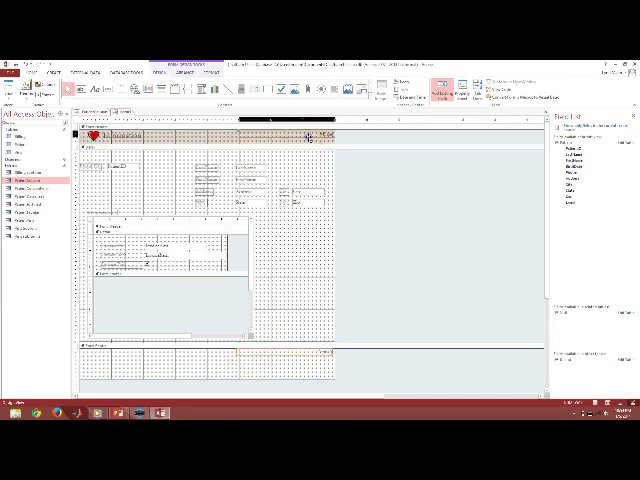
mouse_move(238, 349)
left_mouse_down()
mouse_move(305, 364)
mouse_move(319, 378)
left_mouse_up()
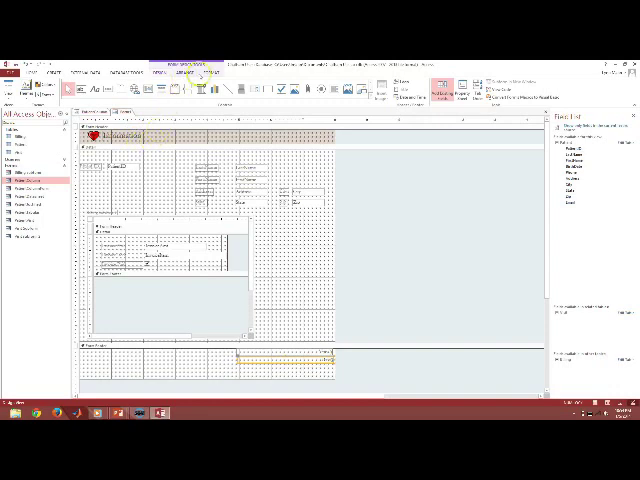
left_click(212, 73)
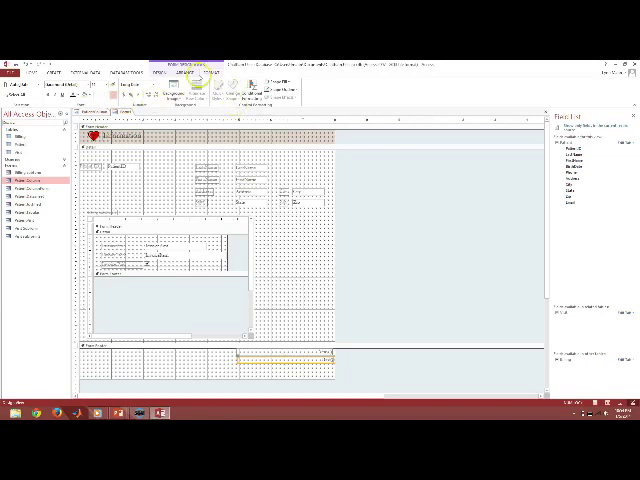
left_click(185, 73)
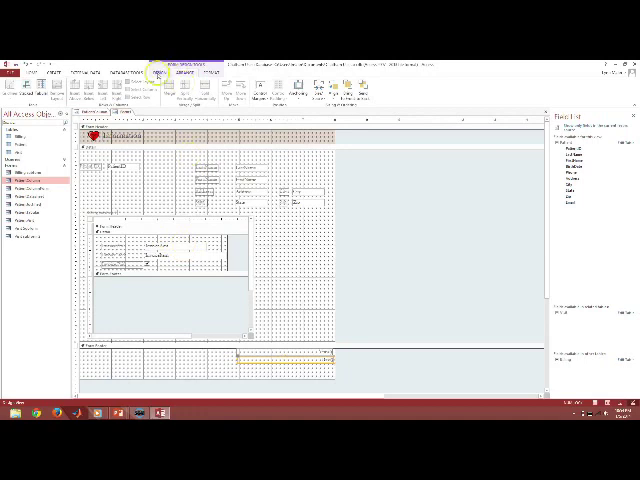
left_click(158, 73)
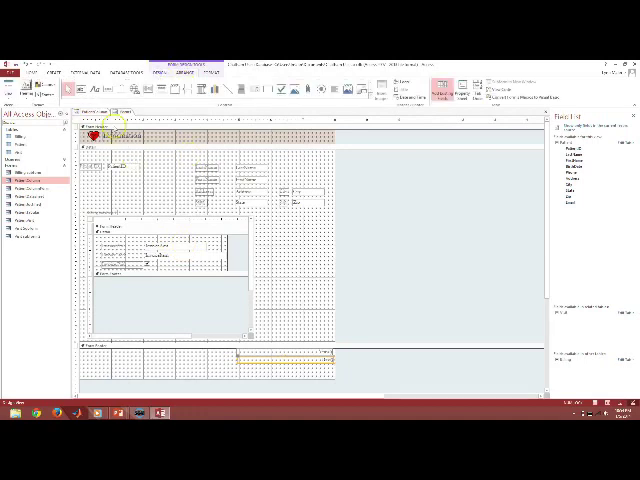
left_click(150, 136)
Step: Select the billing subform so the Field List shows the Billing table's fields
left_click(272, 296)
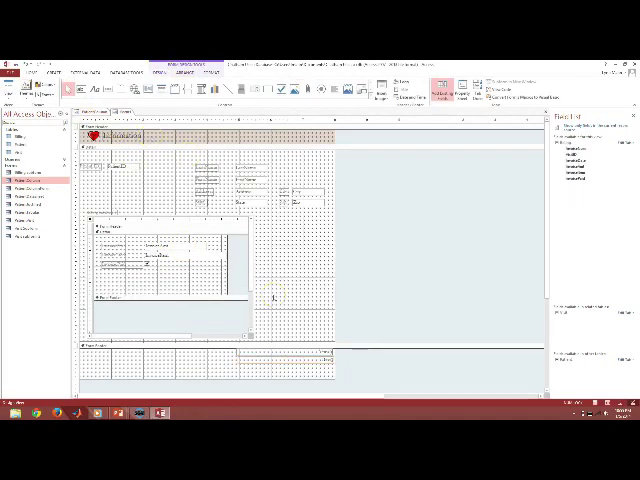